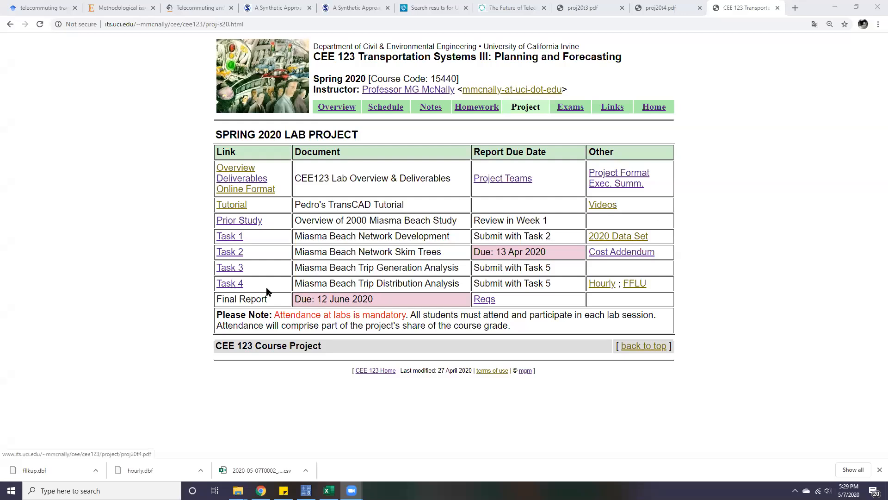
Open the Task 4 document from the course project page and review it through Table 6a, including the AM-peak period definition.
left_click_drag(358, 284, 421, 284)
left_click(425, 287)
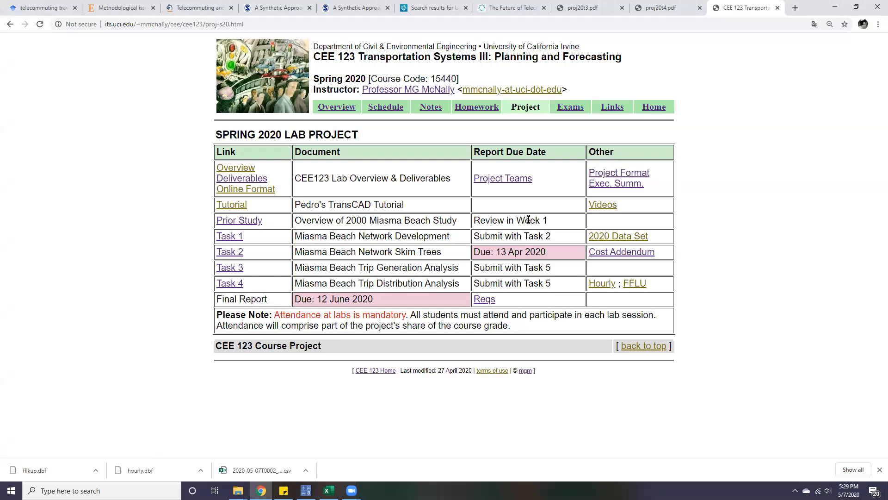
left_click(217, 284)
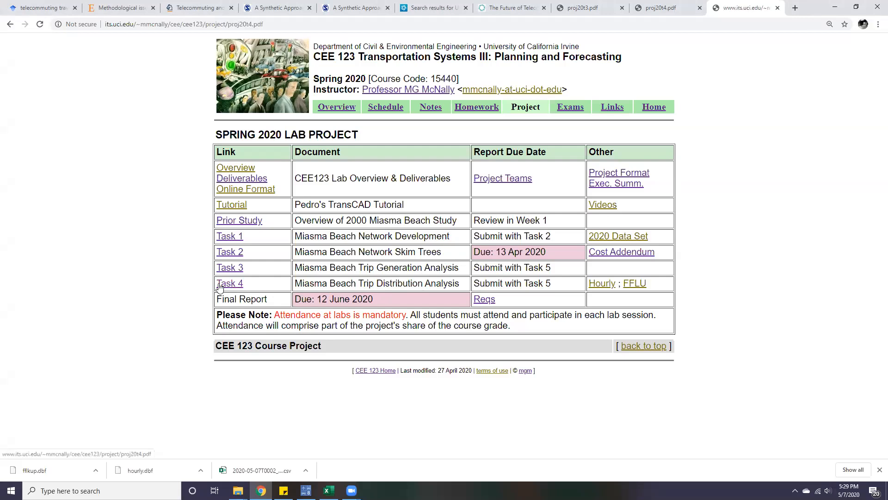
scroll(558, 236, "down", 3)
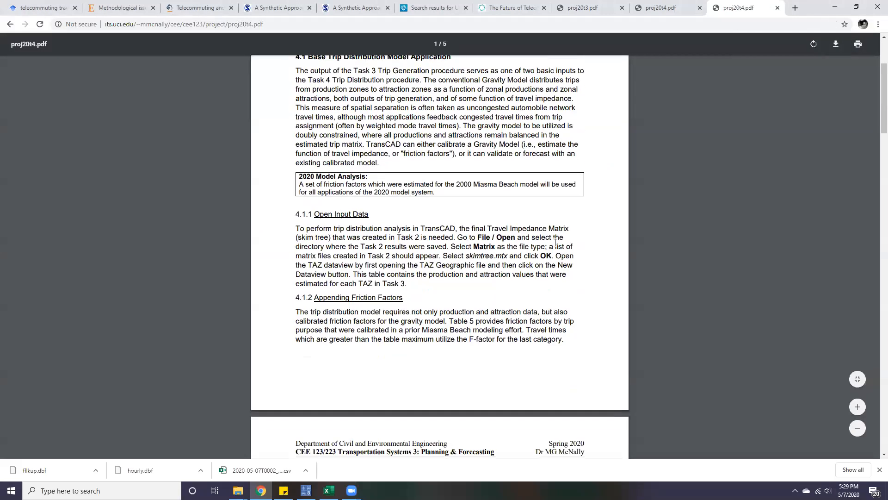
scroll(529, 257, "down", 2)
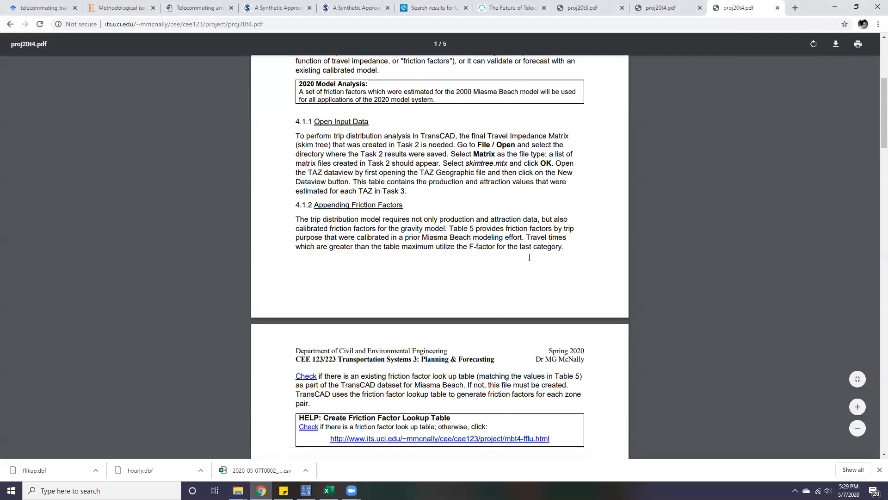
scroll(614, 256, "down", 6)
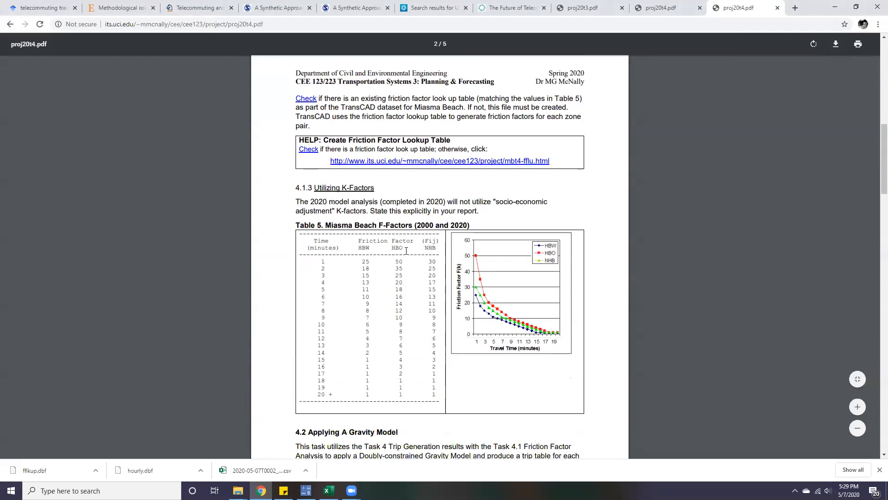
scroll(417, 230, "down", 9)
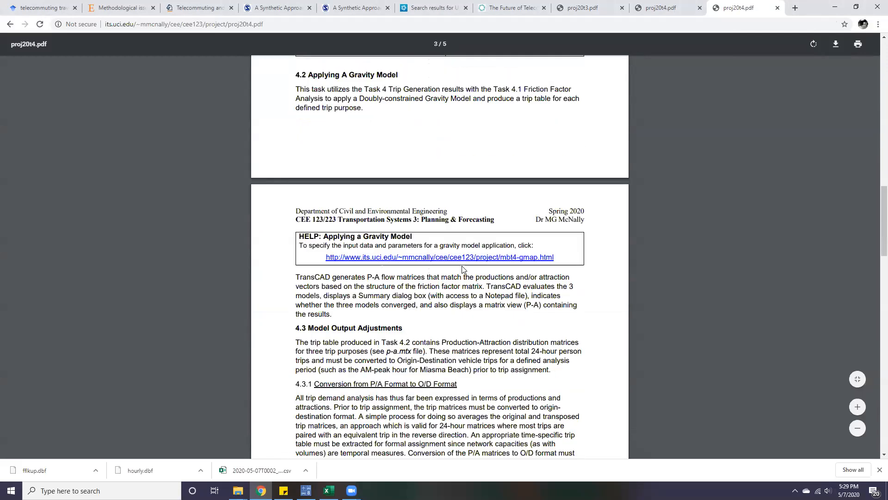
scroll(519, 279, "down", 6)
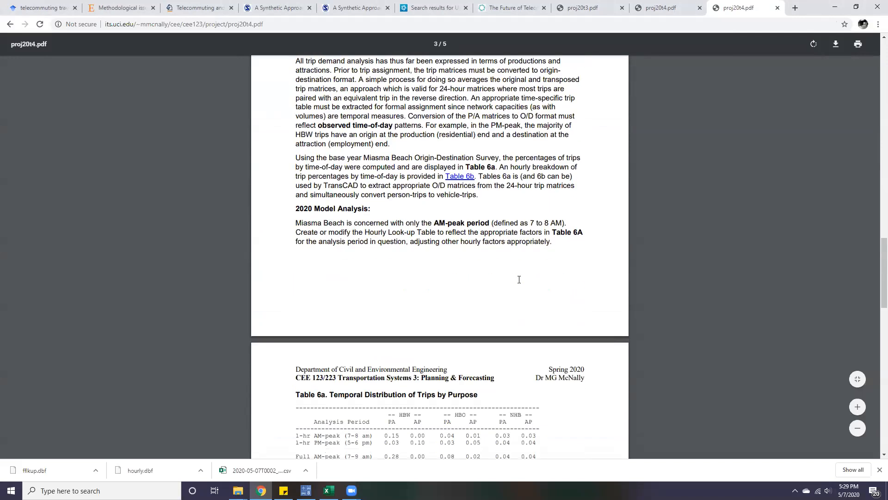
left_click_drag(435, 222, 568, 223)
scroll(646, 223, "down", 3)
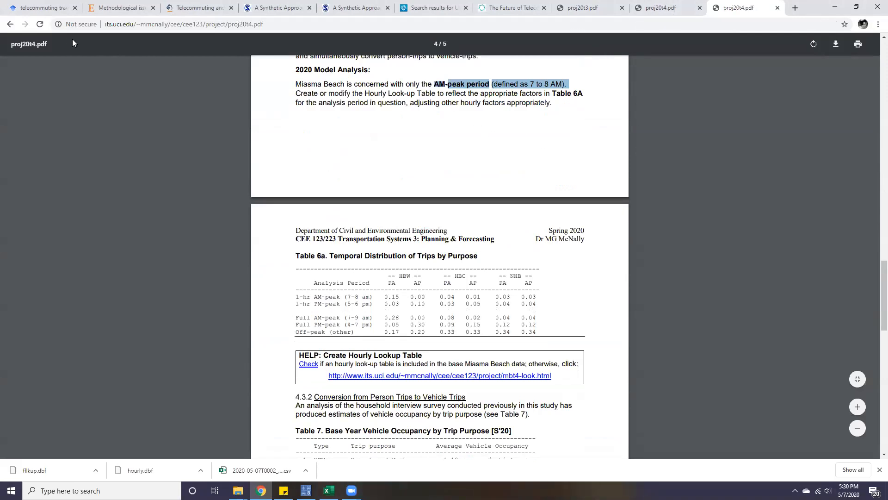
left_click(13, 27)
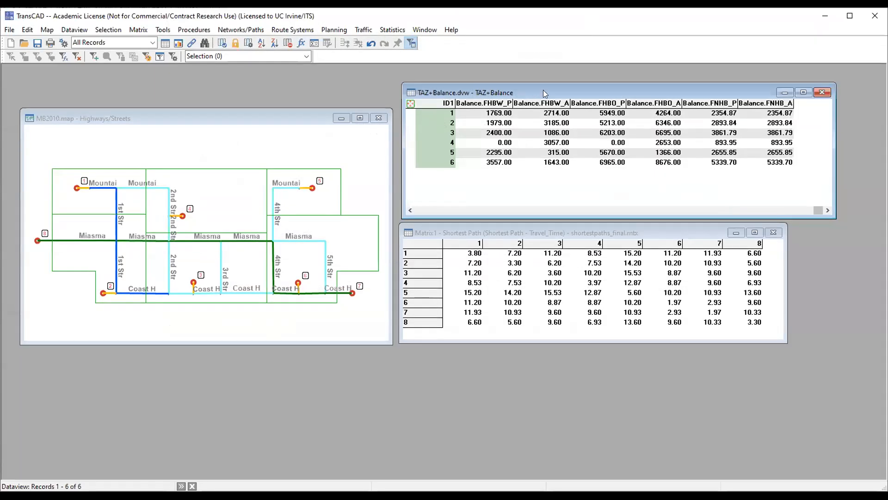
In TransCAD, examine the balanced HBW, HBO and NHB production and attraction columns in the TAZ+Balance dataview.
double_click(543, 92)
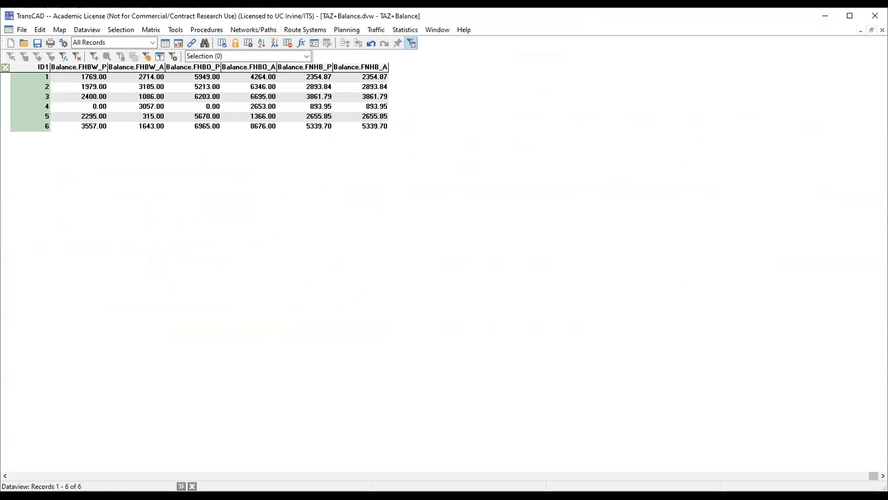
left_click(871, 30)
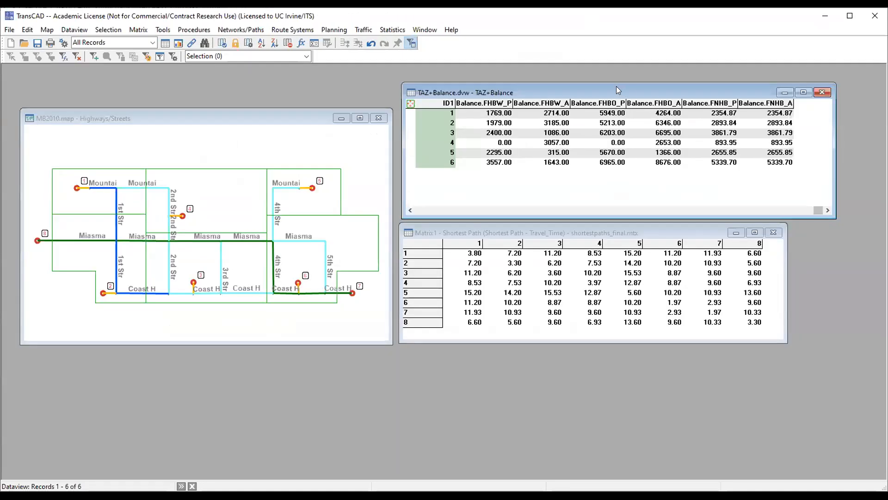
left_click_drag(616, 86, 613, 83)
left_click(661, 149)
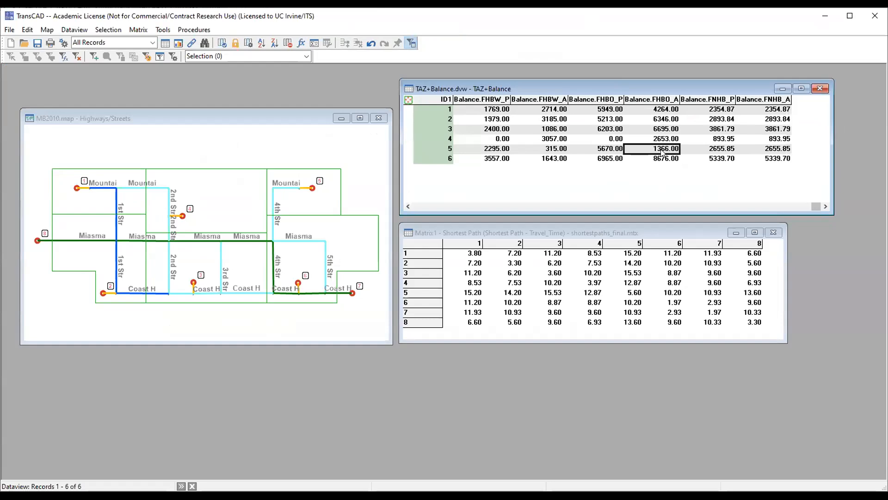
left_click(494, 101)
left_click(532, 101)
left_click(596, 99)
left_click(652, 99)
left_click(707, 99)
left_click(782, 88)
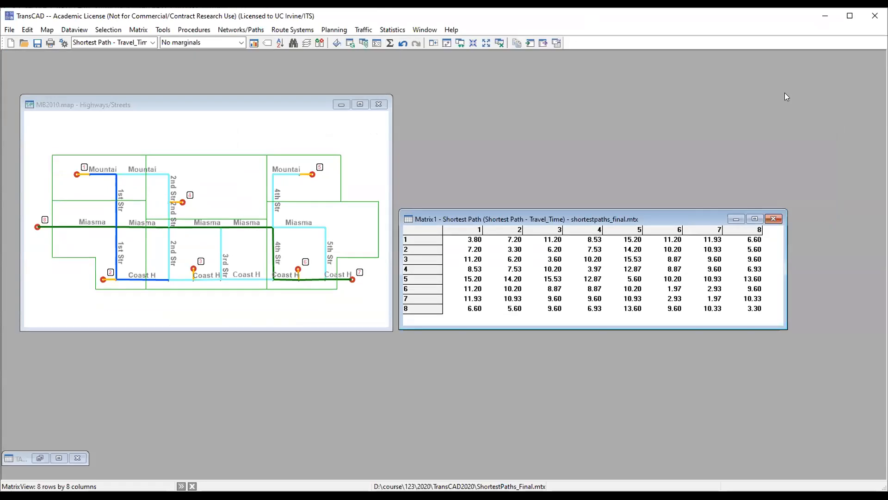
left_click(56, 454)
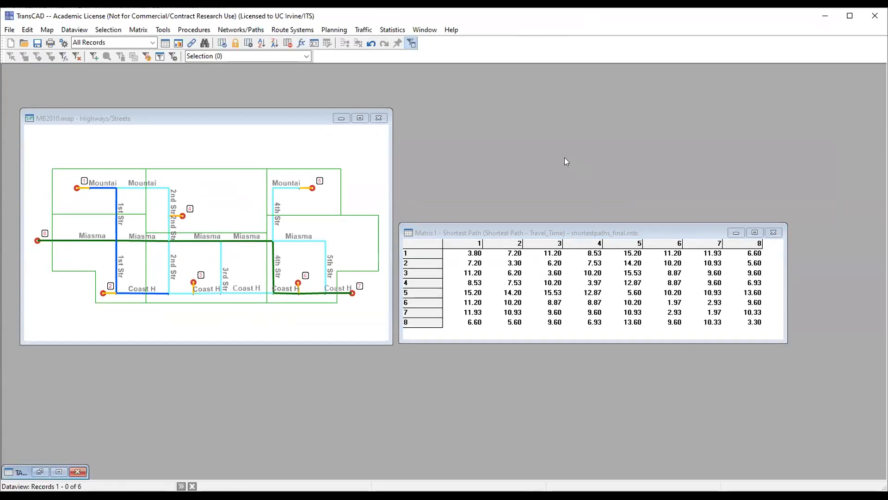
left_click(58, 472)
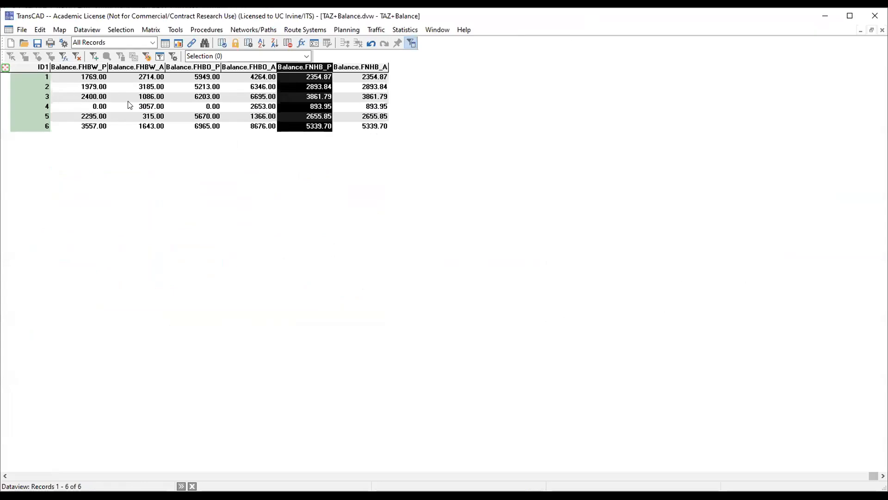
left_click(872, 29)
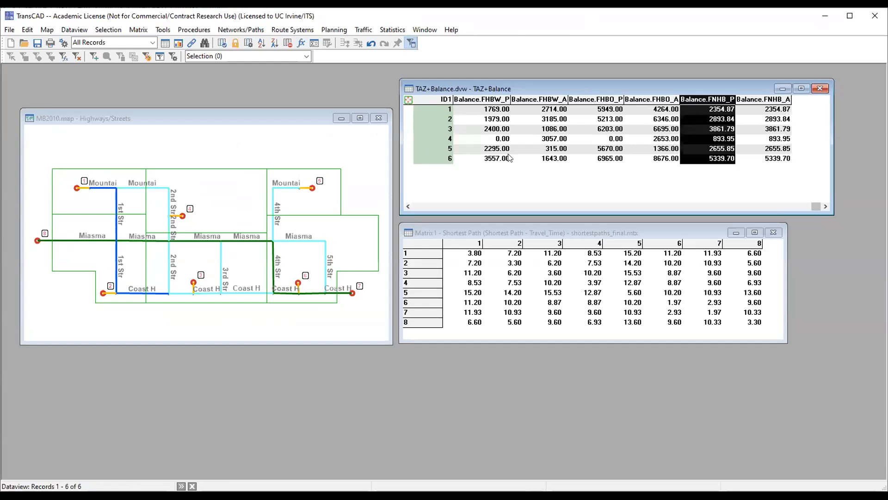
Examine the zone-to-zone travel times in the Shortest Path matrix, including its diagonal cells.
left_click(486, 237)
left_click_drag(486, 239, 482, 224)
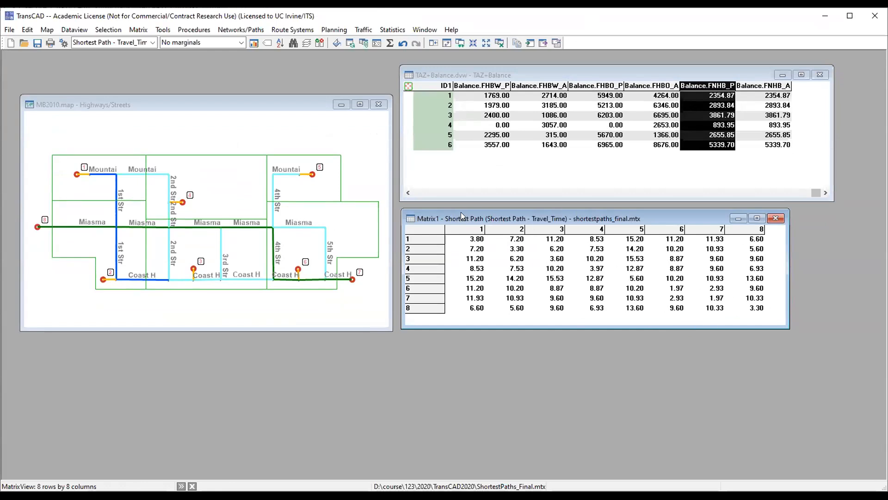
left_click_drag(461, 216, 744, 309)
left_click(463, 241)
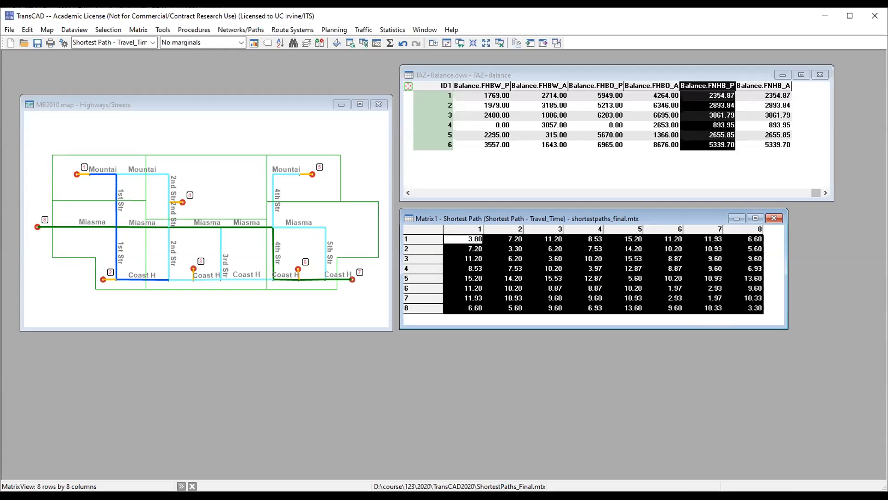
left_click(784, 305)
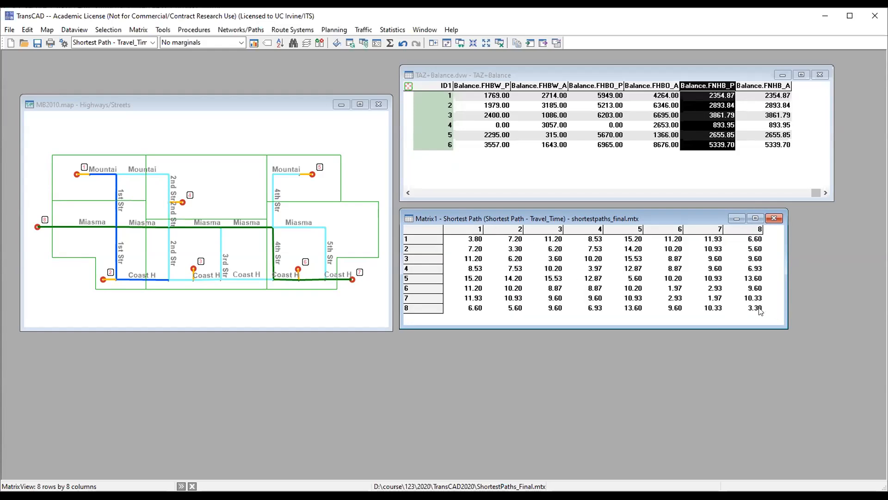
left_click(468, 241)
left_click(649, 287)
left_click_drag(453, 241, 756, 313)
left_click(777, 306)
left_click(472, 242)
left_click(511, 252)
left_click(557, 261)
left_click(590, 269)
left_click_drag(468, 239, 776, 314)
left_click(776, 314)
Return to the TAZ+Balance dataview, then switch to Chrome and review the Task 3 Checklist page of the Canvas course.
left_click(511, 75)
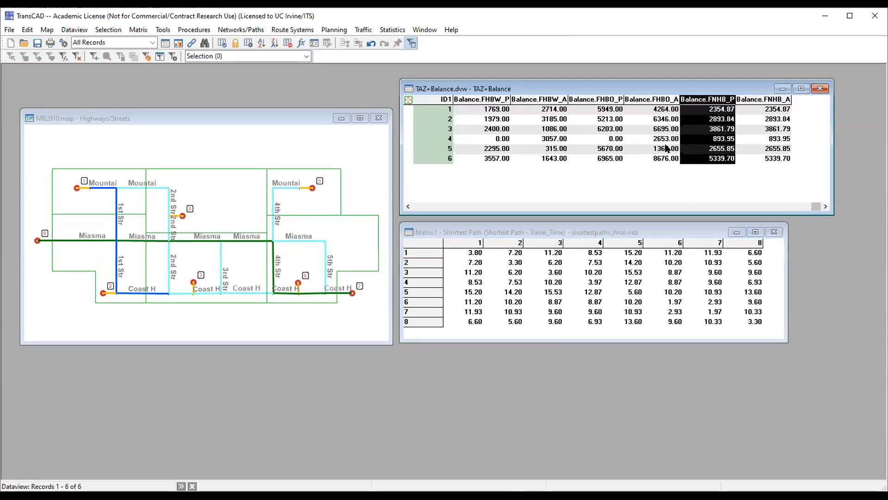
left_click(780, 141)
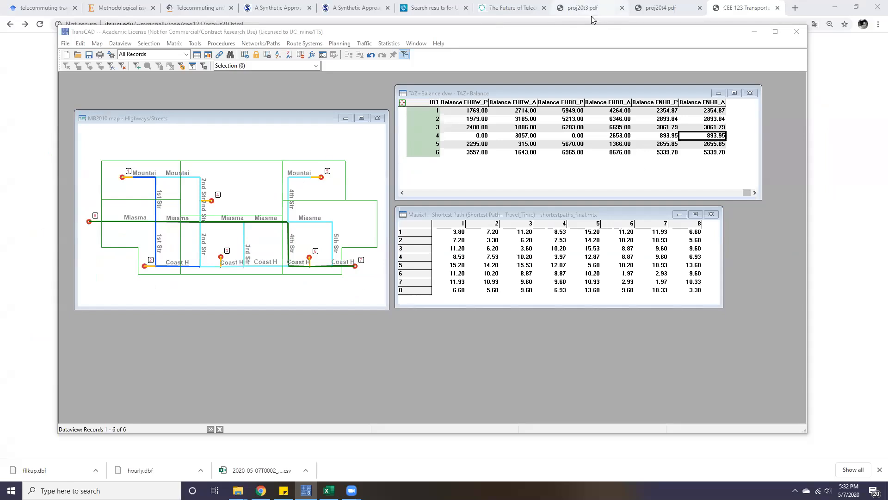
left_click(795, 8)
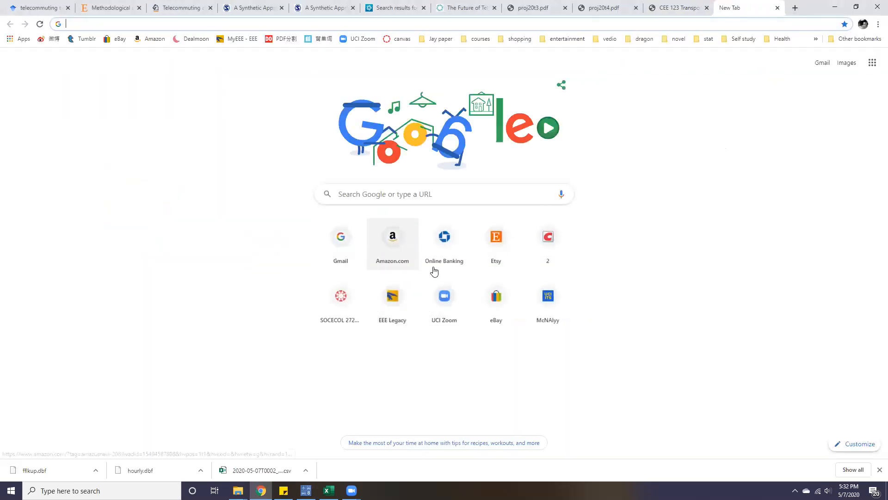
left_click(340, 306)
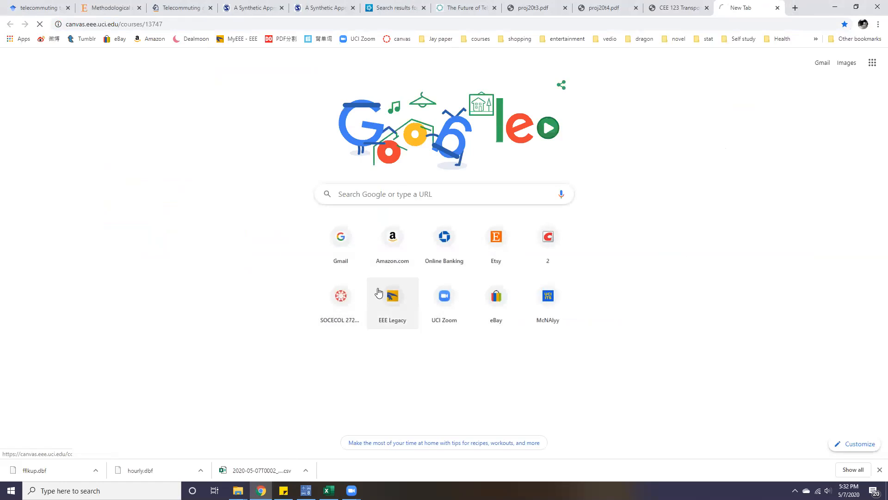
left_click(30, 158)
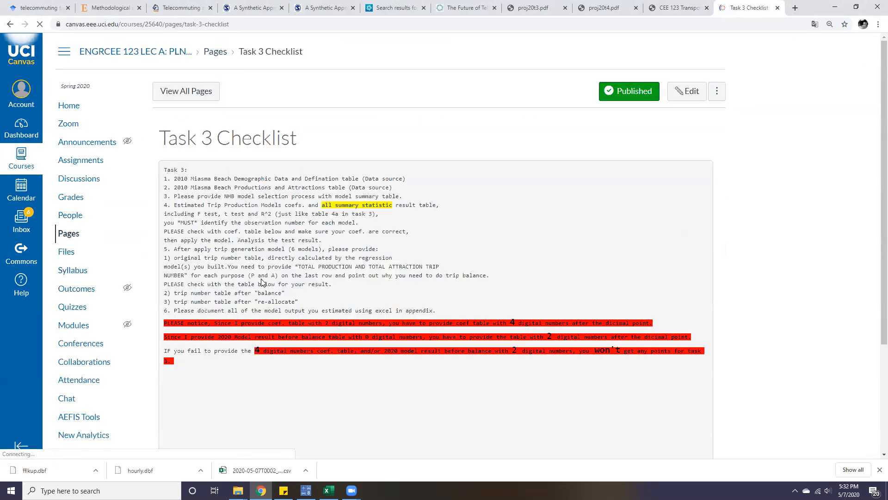
scroll(466, 231, "down", 3)
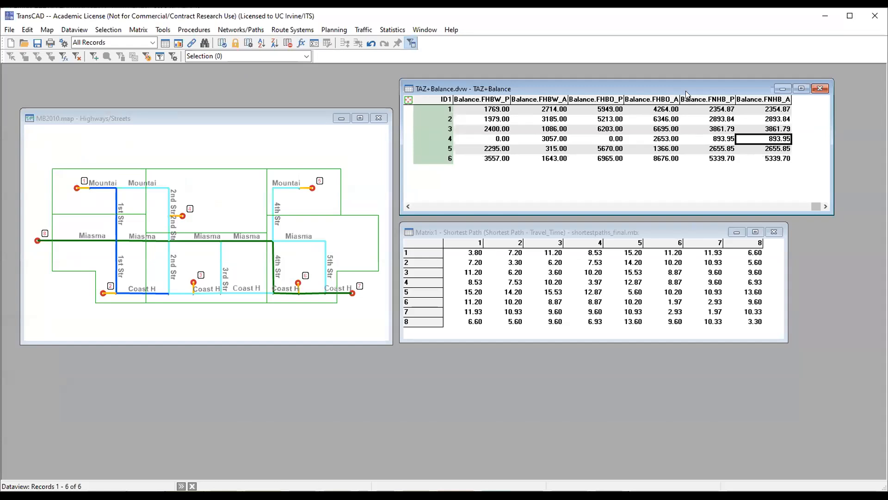
Back in TransCAD, compare the zone IDs in the TAZ+Balance dataview with those of the Shortest Path matrix.
left_click_drag(550, 83, 548, 77)
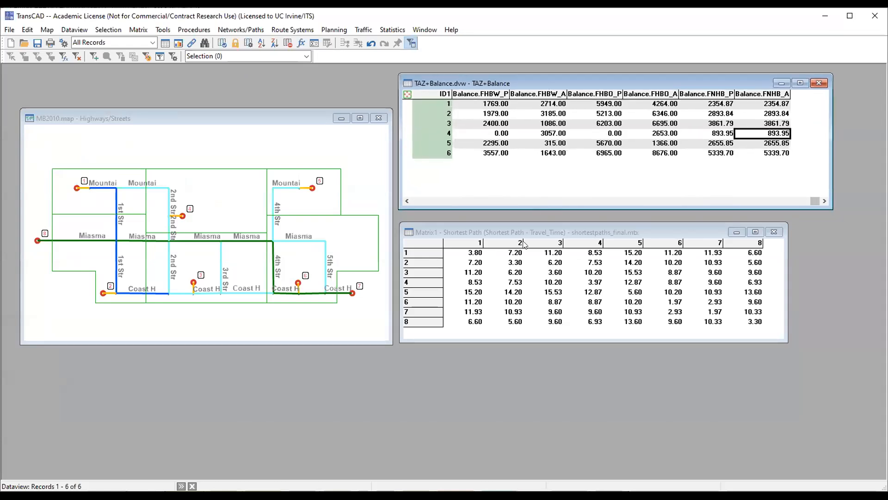
left_click(444, 105)
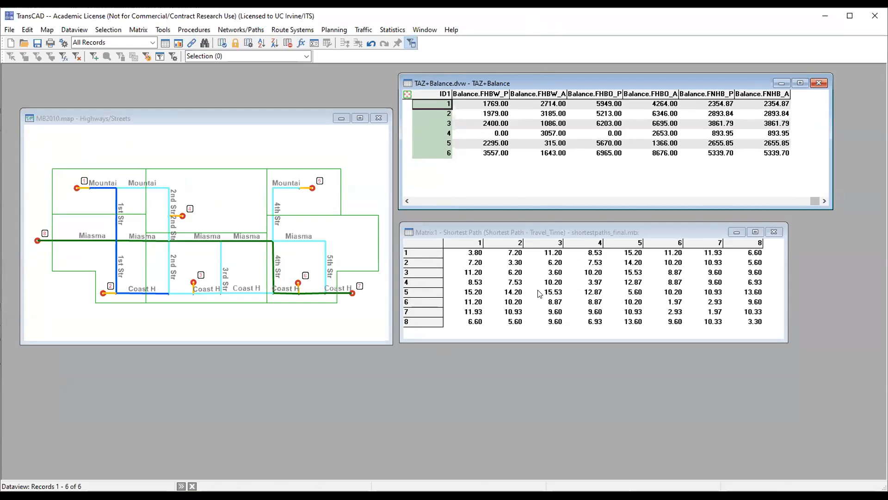
left_click(646, 229)
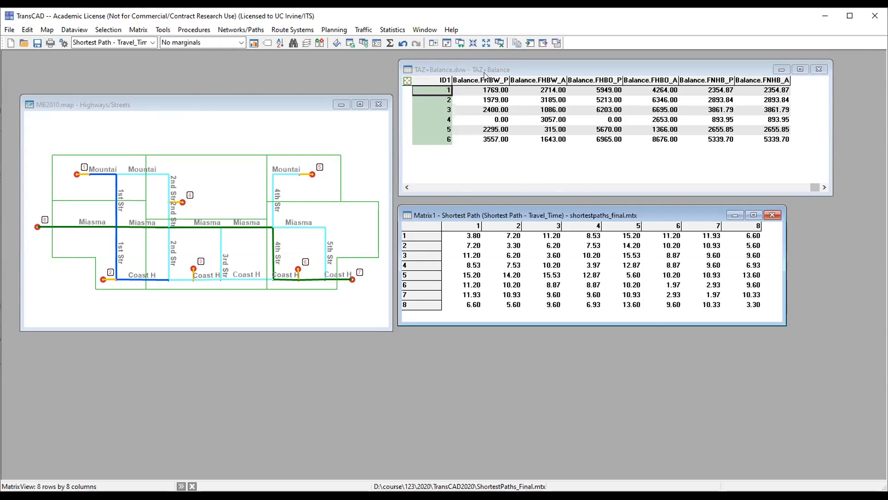
Start a new table file of the dBASE/FoxPro type.
left_click(8, 31)
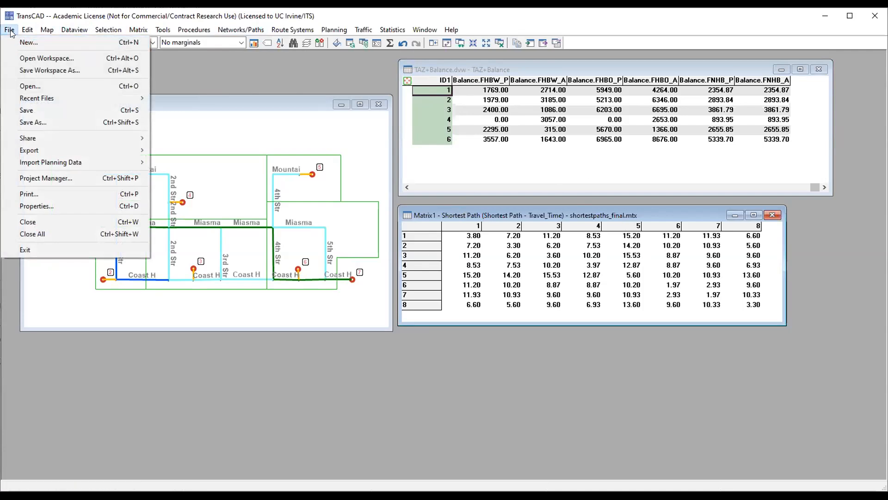
left_click(16, 42)
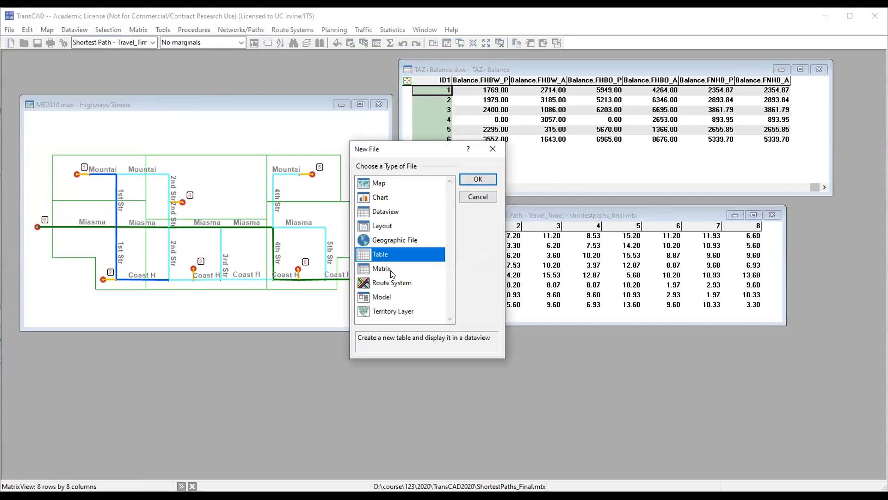
left_click(478, 179)
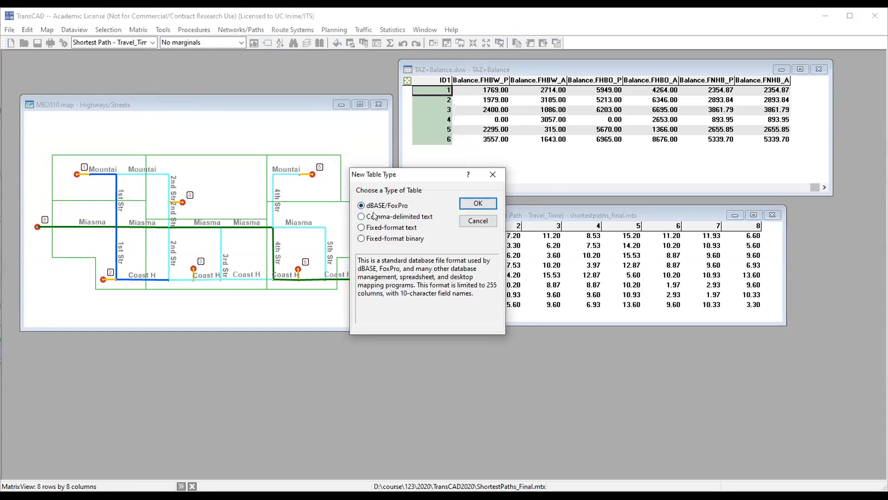
left_click(479, 204)
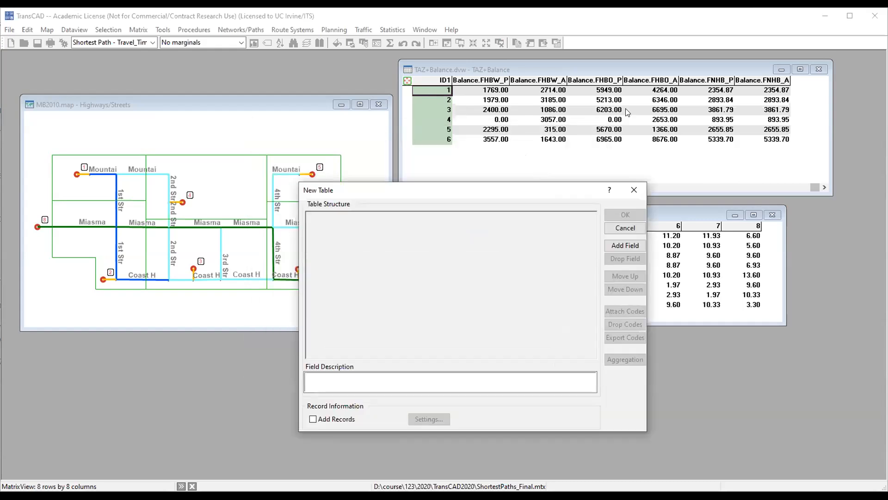
Add seven fields to the new table's structure.
left_click(619, 246)
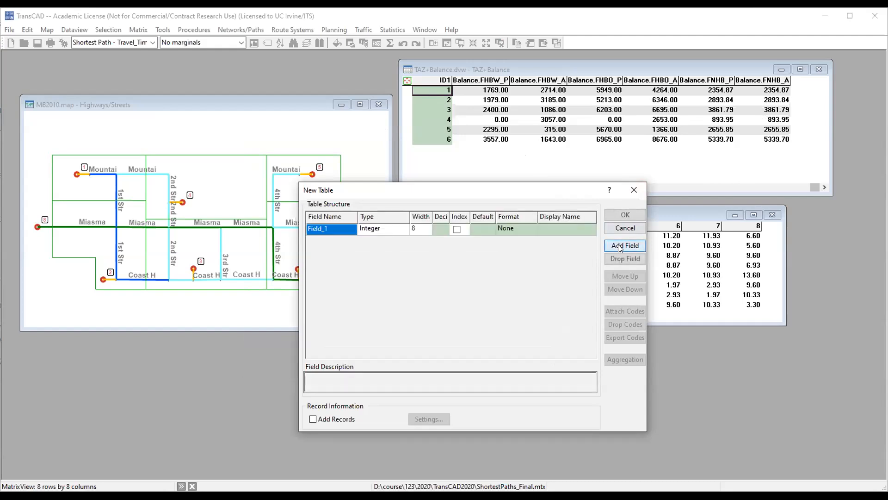
left_click(620, 247)
left_click(619, 246)
left_click(619, 247)
left_click(619, 245)
left_click(619, 245)
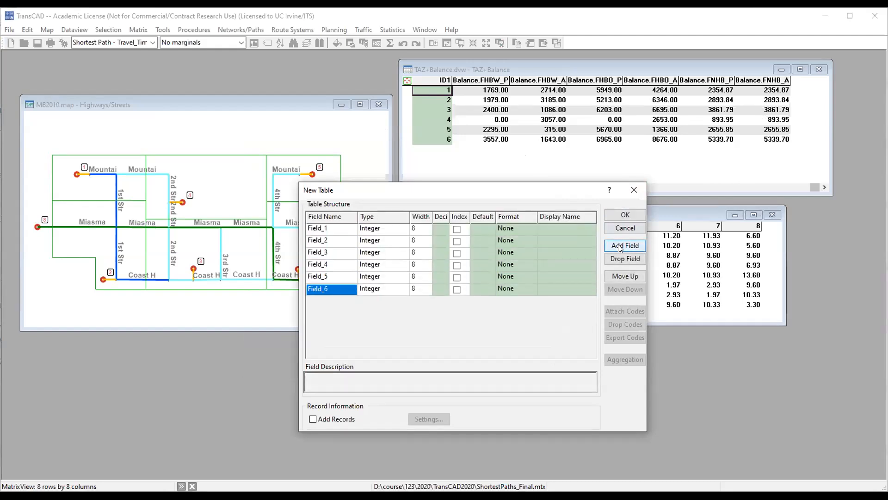
left_click(619, 245)
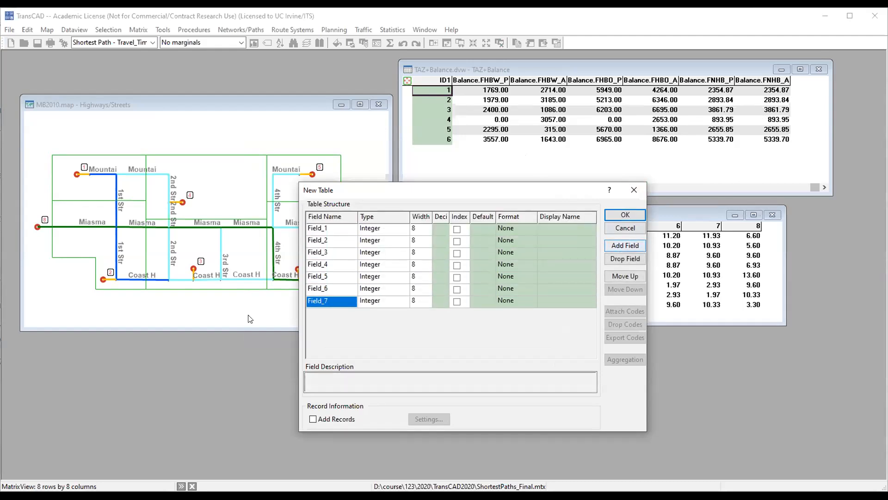
left_click(311, 232)
left_click(351, 232)
left_click_drag(351, 234, 315, 239)
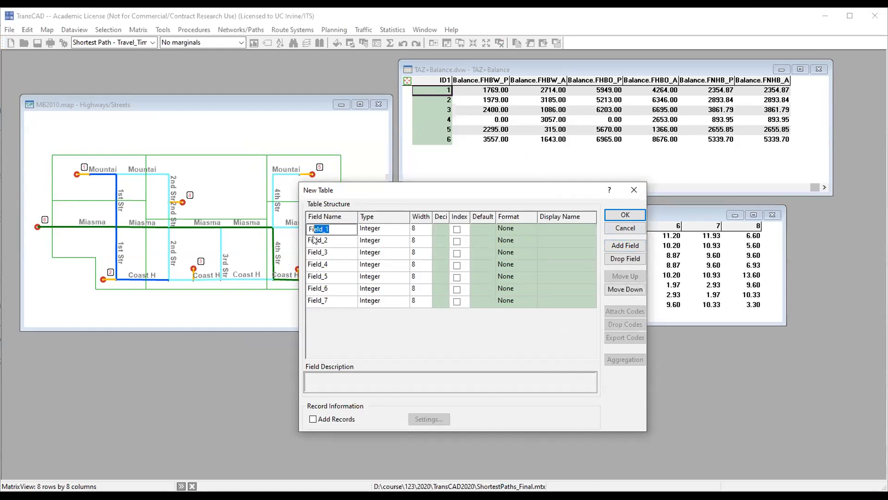
type("ID")
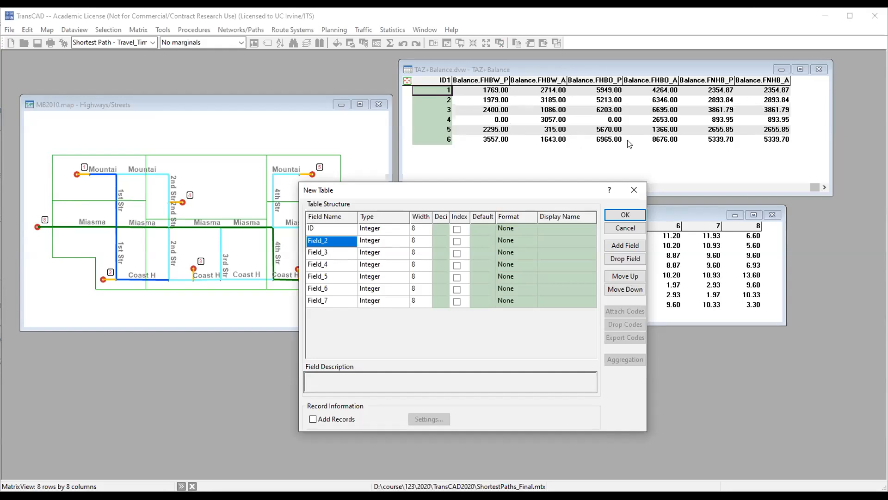
left_click(392, 240)
left_click(391, 244)
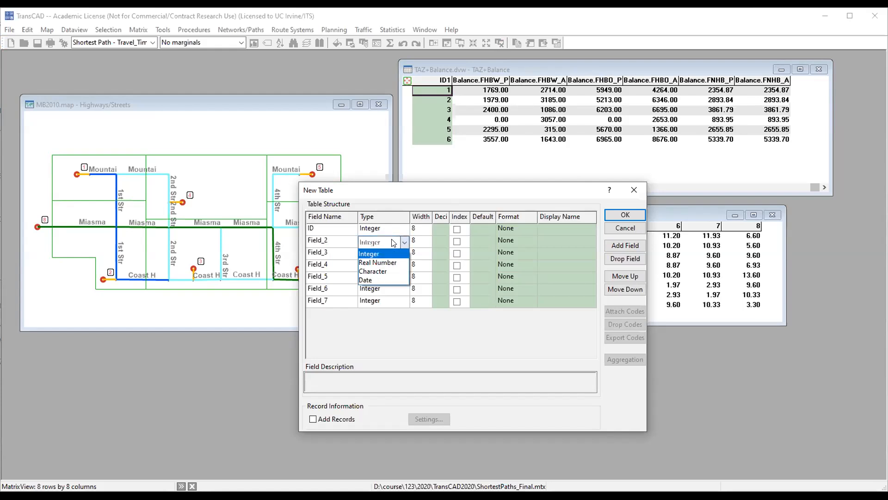
left_click(378, 262)
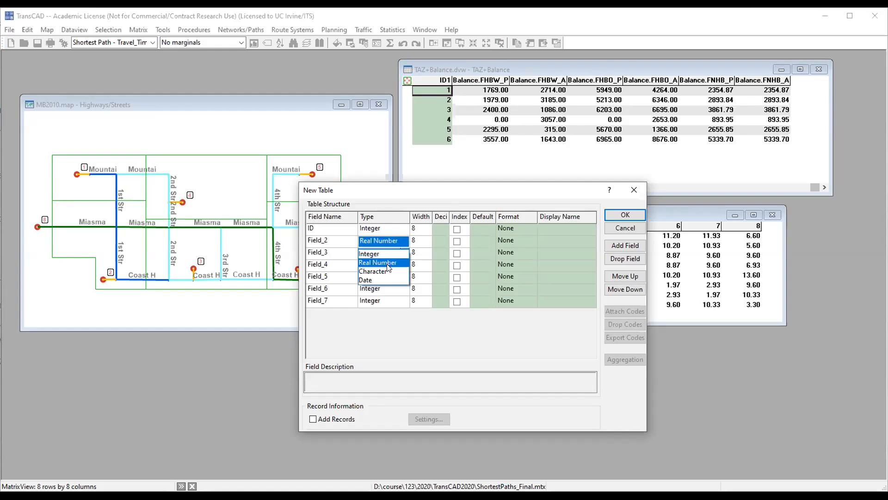
left_click(401, 255)
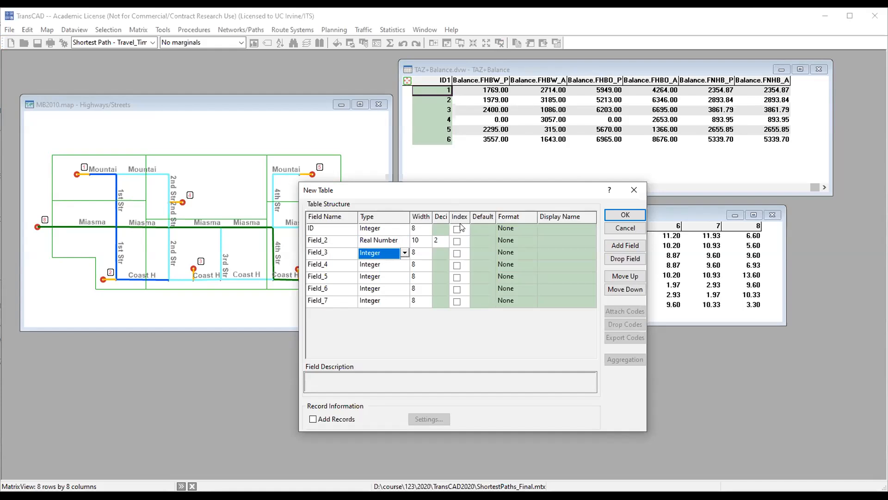
left_click(404, 253)
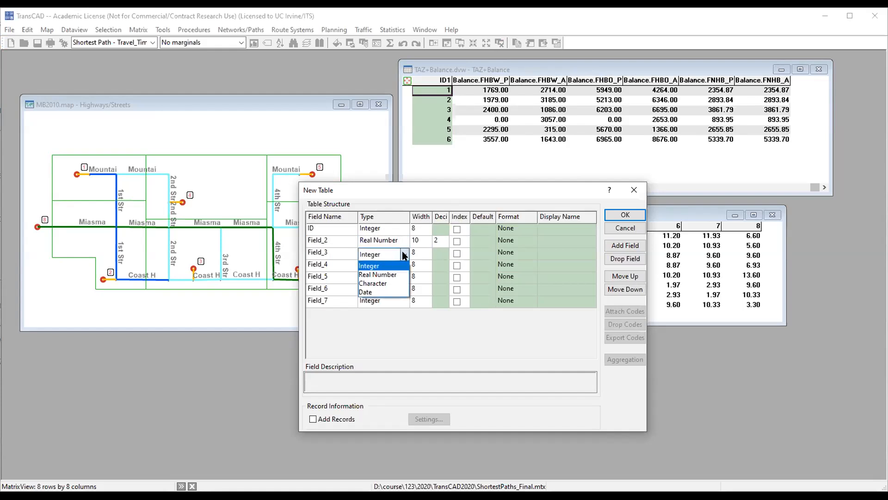
left_click(382, 277)
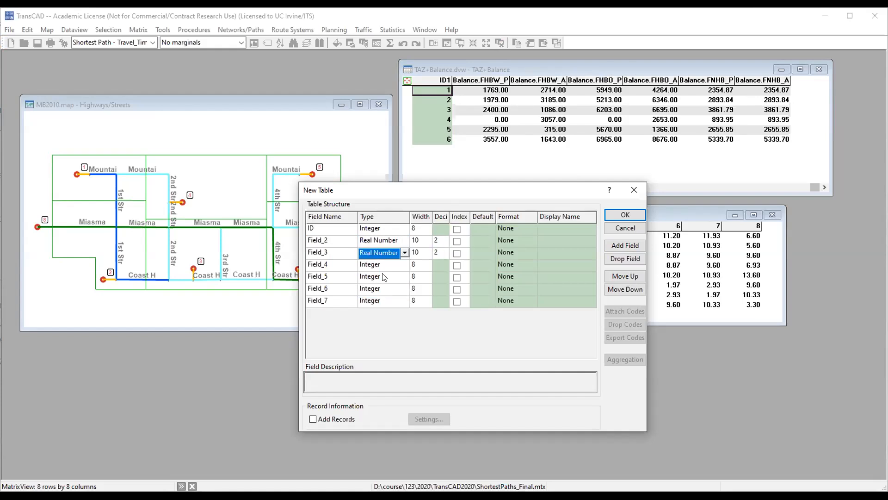
left_click(392, 267)
left_click(400, 266)
left_click(382, 286)
left_click(385, 277)
left_click(386, 276)
left_click(382, 297)
left_click(388, 289)
left_click(387, 290)
left_click(380, 310)
left_click(380, 303)
left_click(379, 322)
left_click(330, 239)
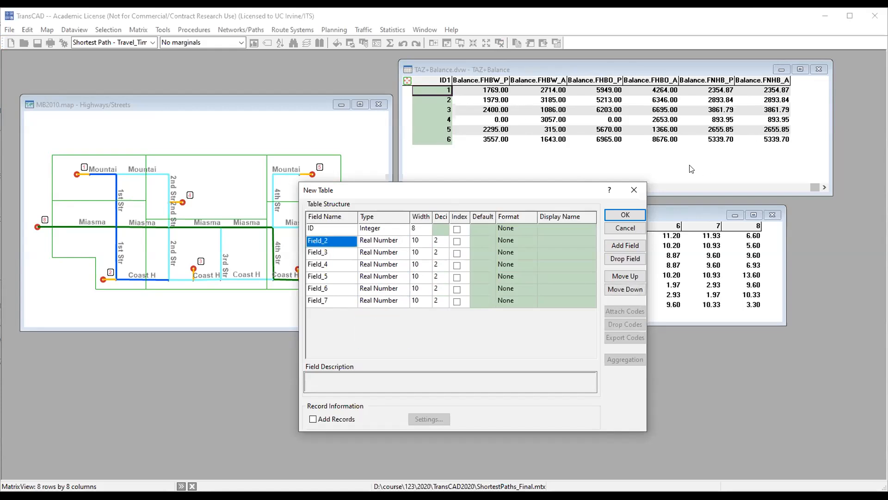
type("BFHBW_P")
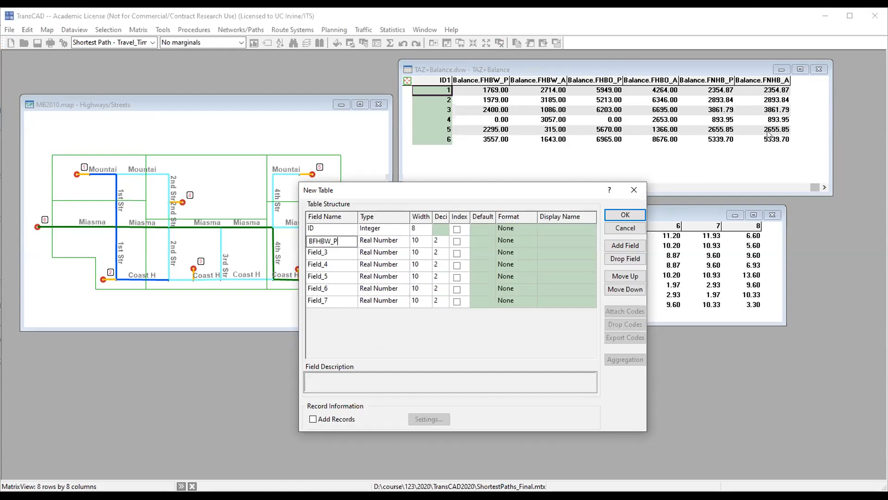
key("Return")
key("Return")
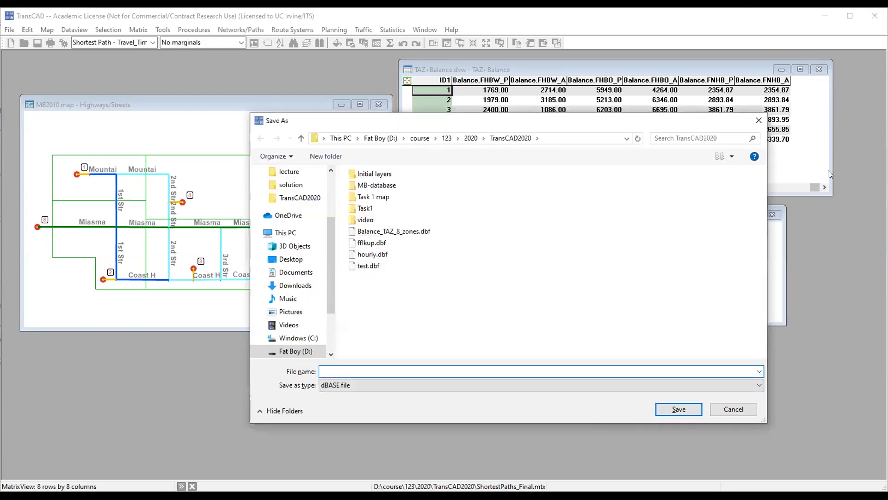
left_click(741, 408)
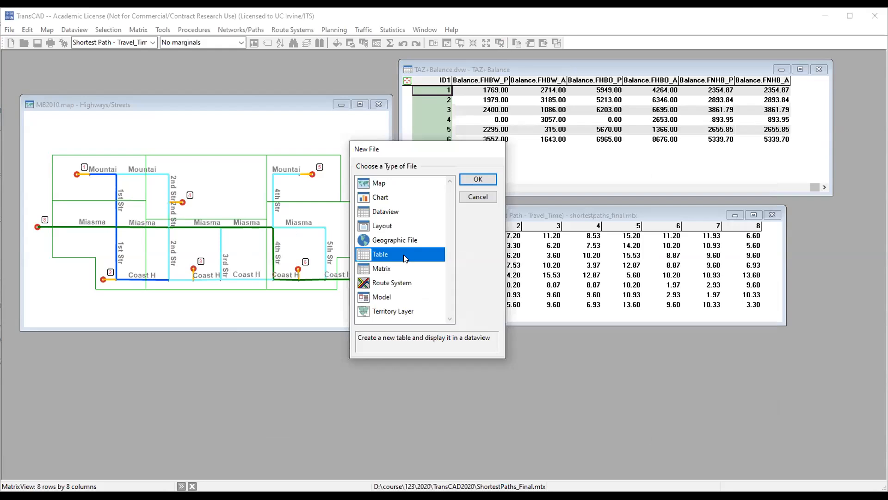
Start a new dBASE table again and add seven fields to its structure.
double_click(405, 258)
left_click(476, 202)
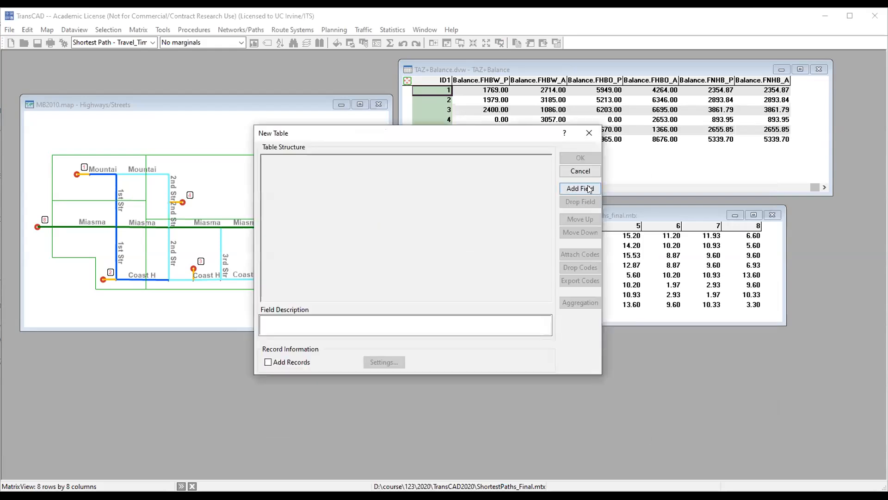
left_click(588, 185)
left_click(587, 185)
left_click(587, 185)
left_click(587, 185)
left_click(587, 185)
left_click(588, 185)
left_click(587, 185)
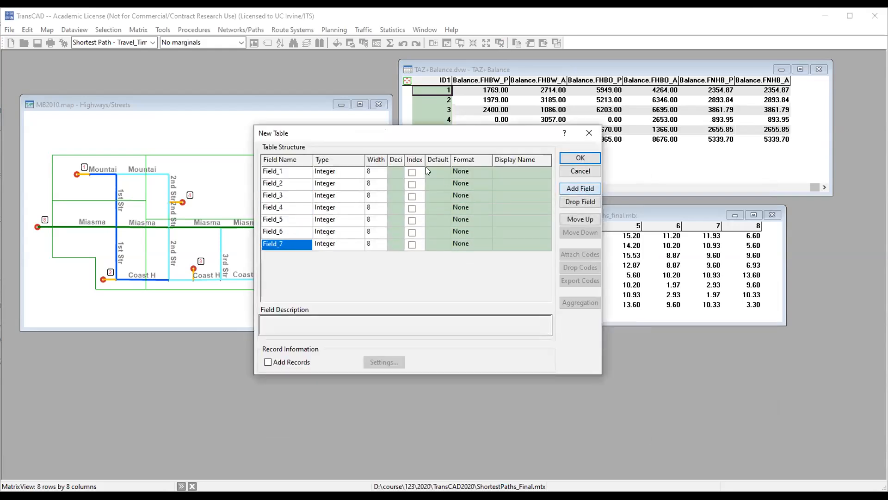
Name the first two fields of the new table ID and BHBW_P.
left_click(277, 174)
type("ID")
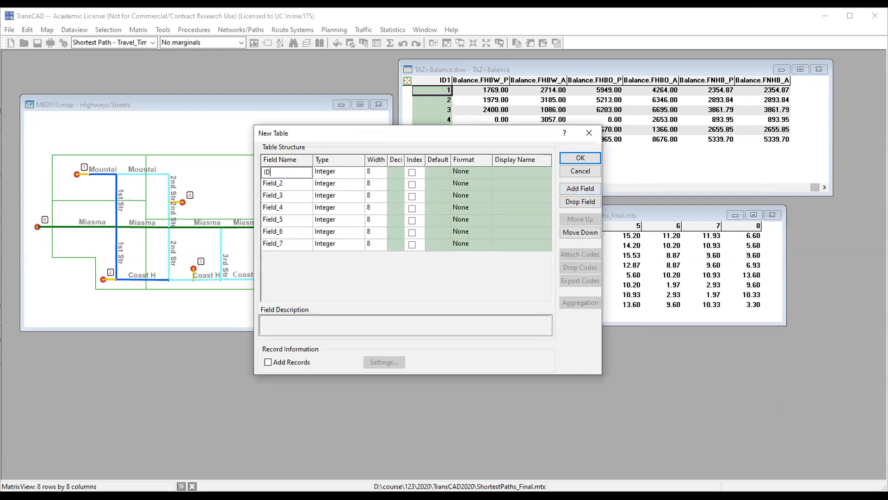
left_click(327, 185)
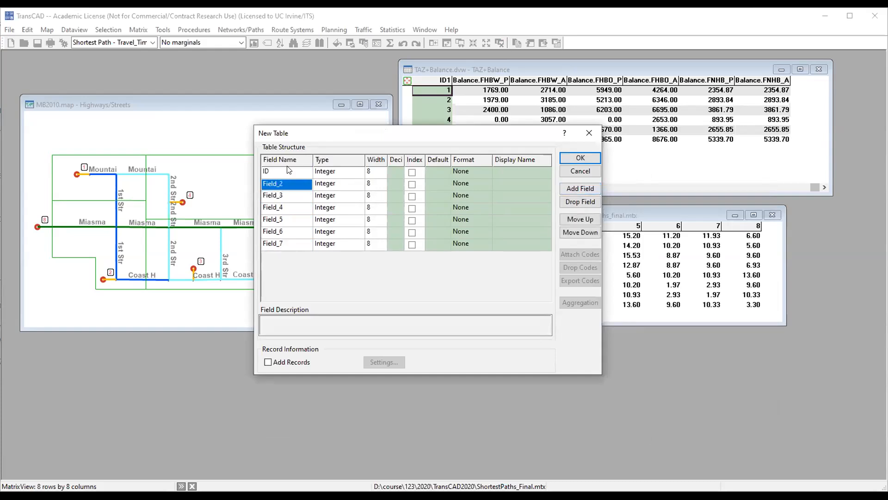
type("BHB")
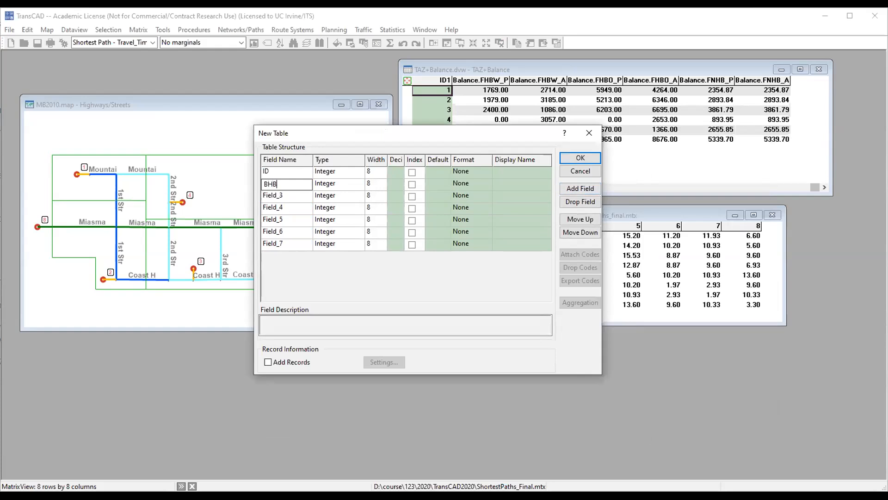
type("W_P")
Name the third, fourth and fifth fields BHBW_A, BHBO_P and BHBO_A.
left_click(283, 197)
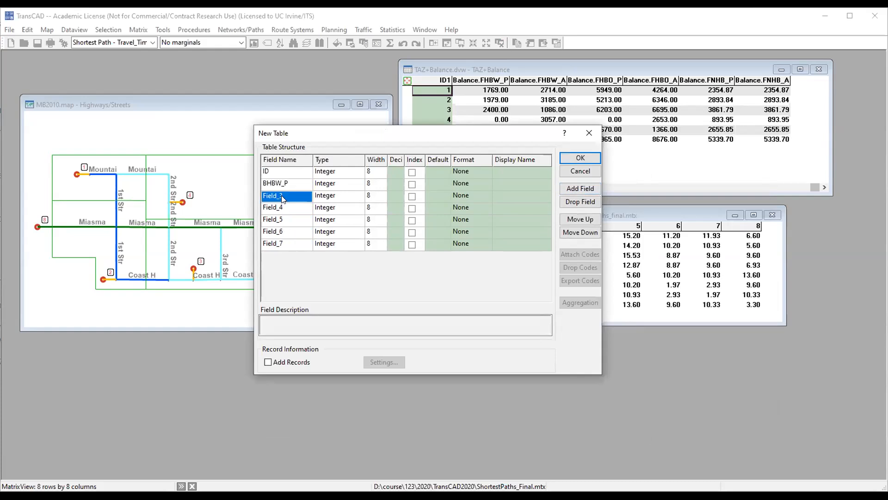
type("BHBW_A")
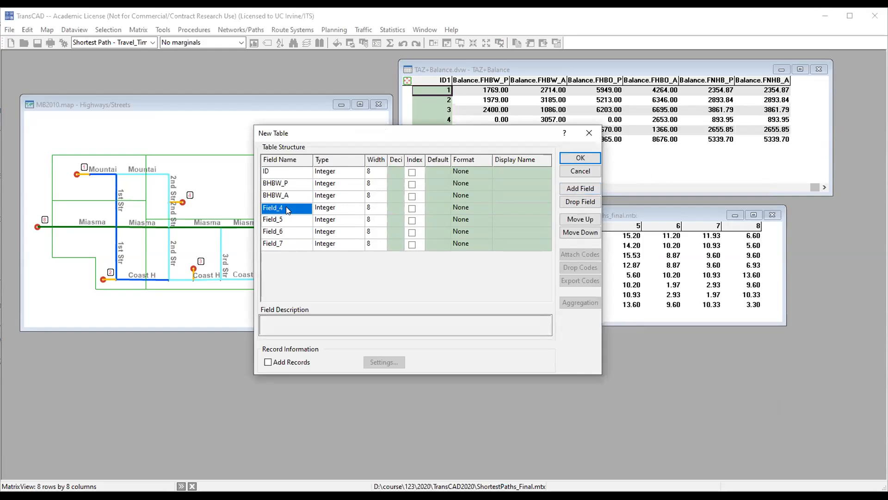
type("BHBO_P")
left_click(292, 224)
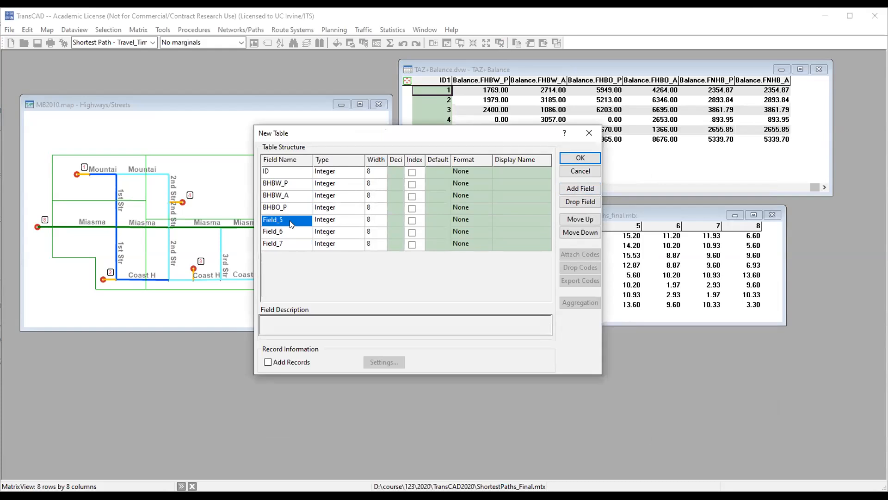
type("BHBO_A")
Name the last two fields of the table structure BNHB_P and BNHB_A.
left_click(298, 233)
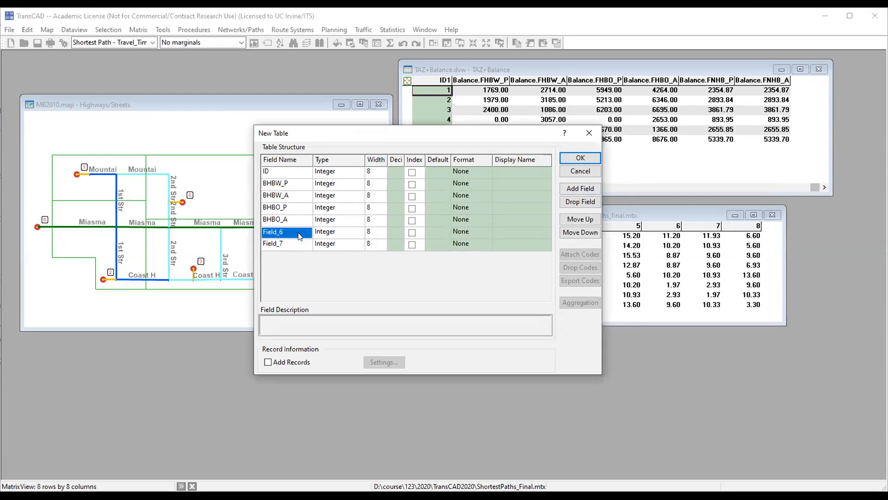
type("BNHB_P")
left_click(298, 239)
type("BNHB")
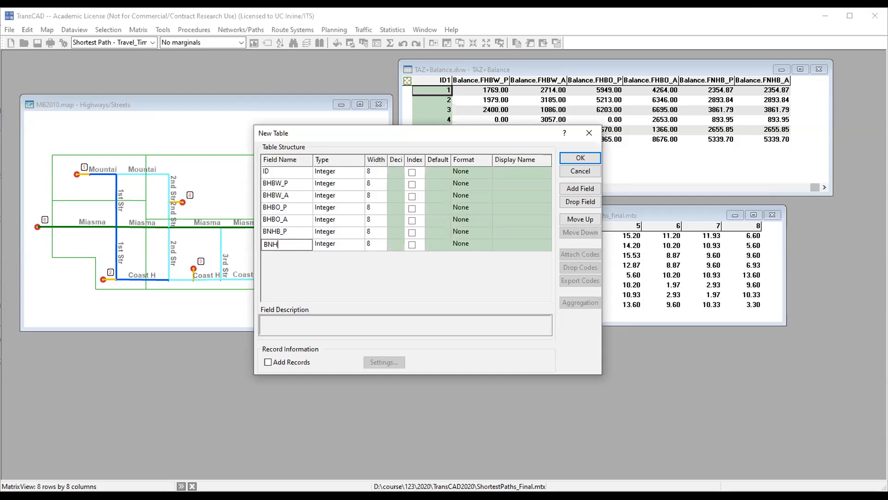
type("_A")
key("Return")
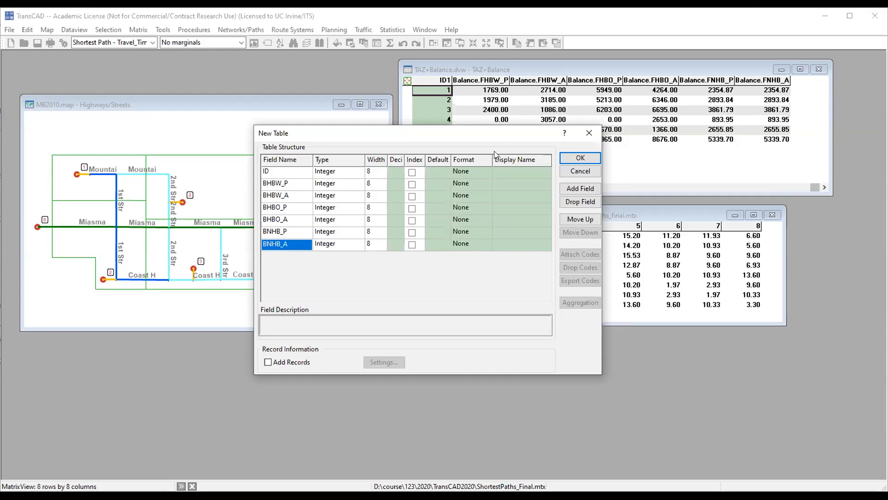
Set the type of the six production and attraction fields, BHBW_P through BNHB_A, to Real Number.
left_click(353, 193)
left_click(352, 178)
left_click(352, 184)
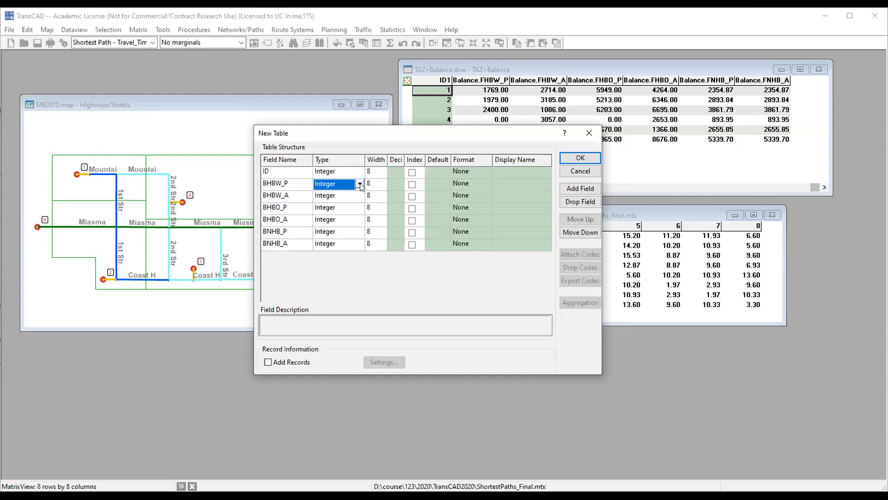
left_click(352, 185)
left_click(349, 206)
left_click(352, 196)
left_click(351, 196)
left_click(343, 218)
left_click(351, 208)
left_click(351, 208)
left_click(352, 228)
left_click(352, 219)
left_click(352, 220)
left_click(351, 241)
left_click(360, 236)
left_click(360, 236)
left_click(352, 253)
left_click(356, 246)
left_click(356, 246)
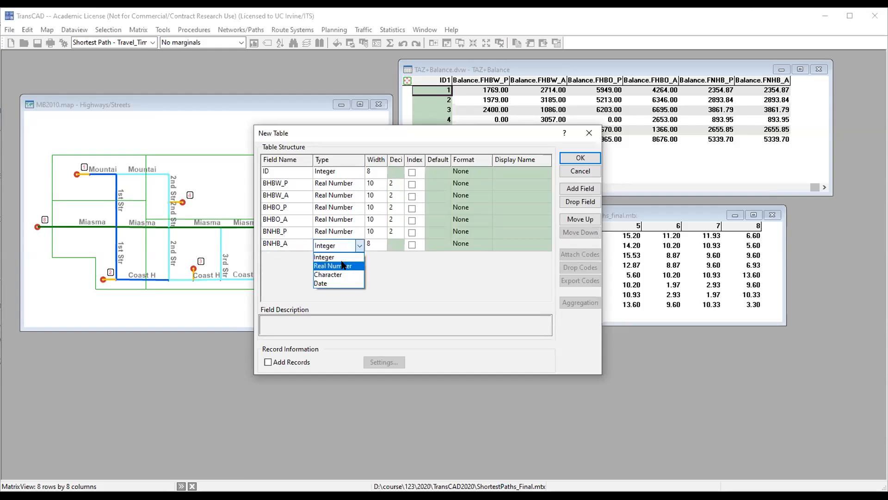
left_click(343, 265)
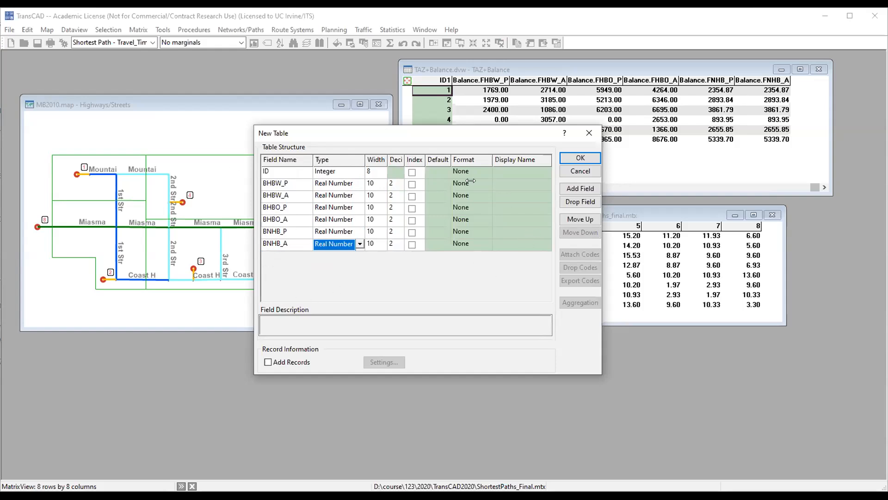
Accept the table structure and save the new dBASE table as Balanced_8Zone in the TransCAD2020 folder.
left_click(580, 159)
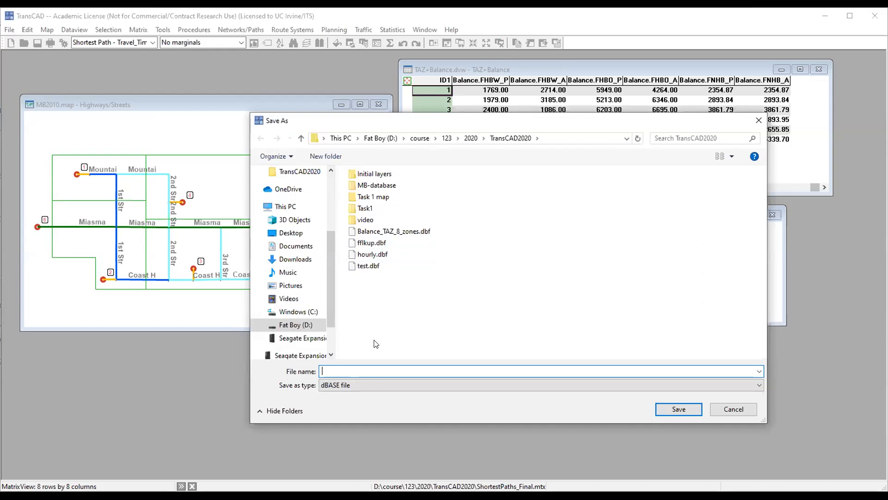
type("Balanced_8Zone")
left_click(664, 404)
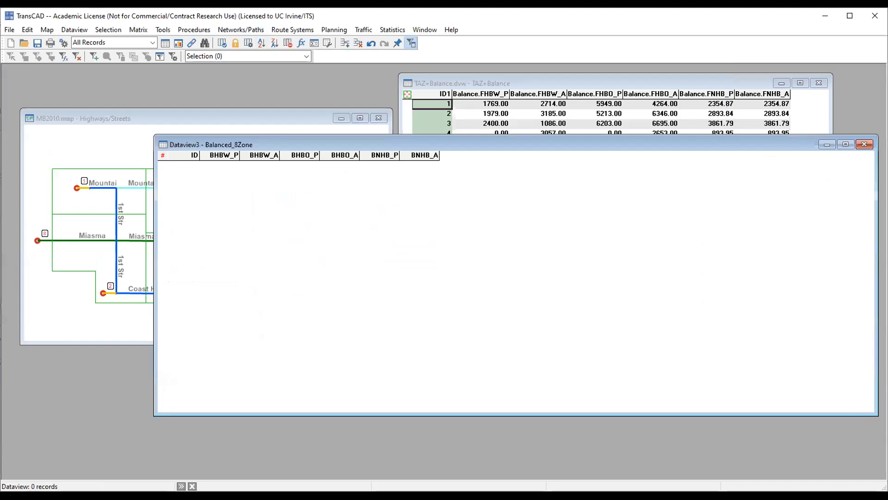
Move the Balanced_8Zone dataview clear of the map and add 8 records to it.
left_click_drag(232, 141, 463, 184)
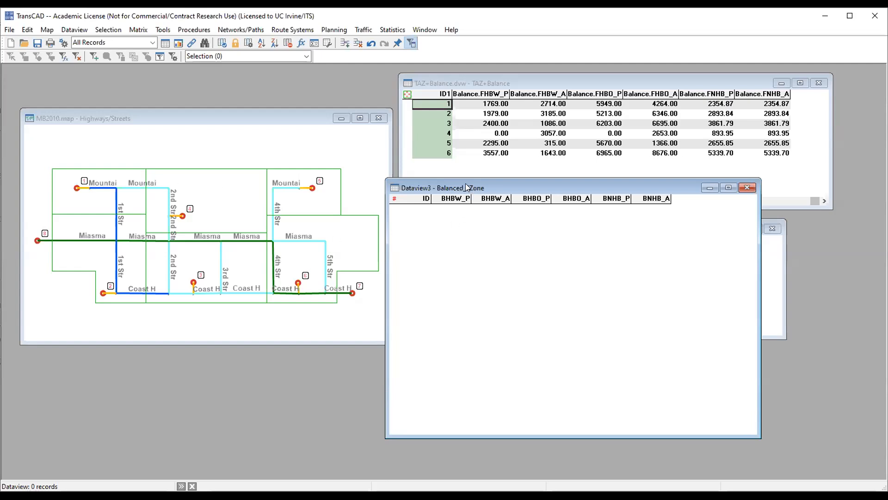
left_click_drag(467, 187, 395, 186)
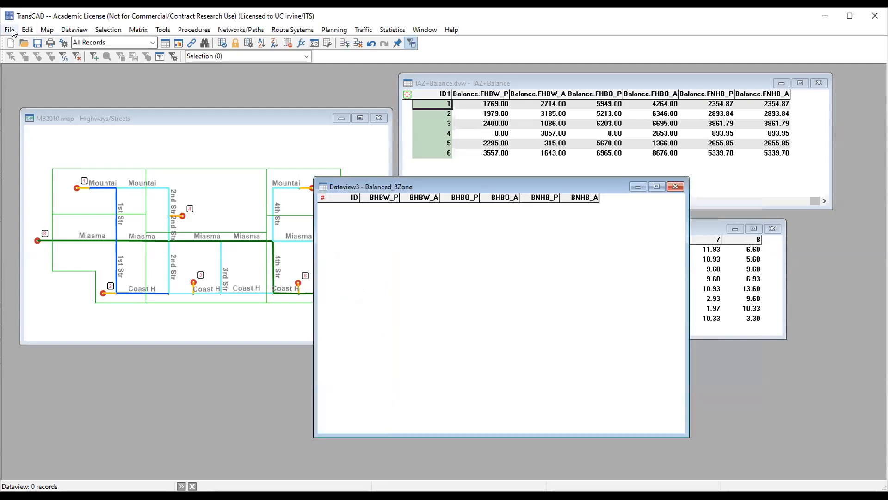
left_click(28, 32)
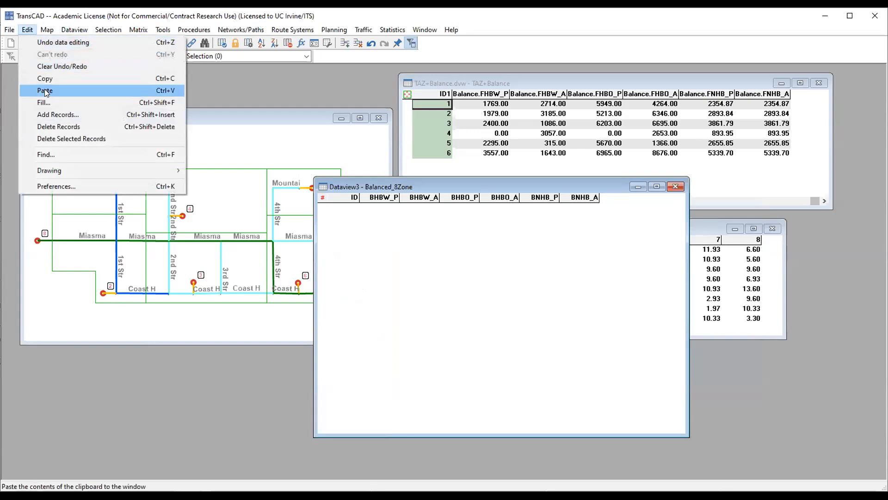
left_click(53, 113)
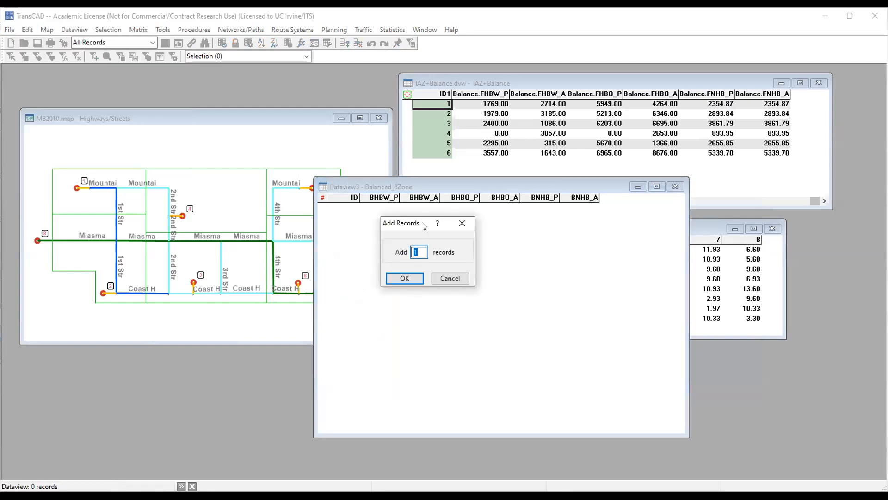
left_click_drag(409, 226, 466, 234)
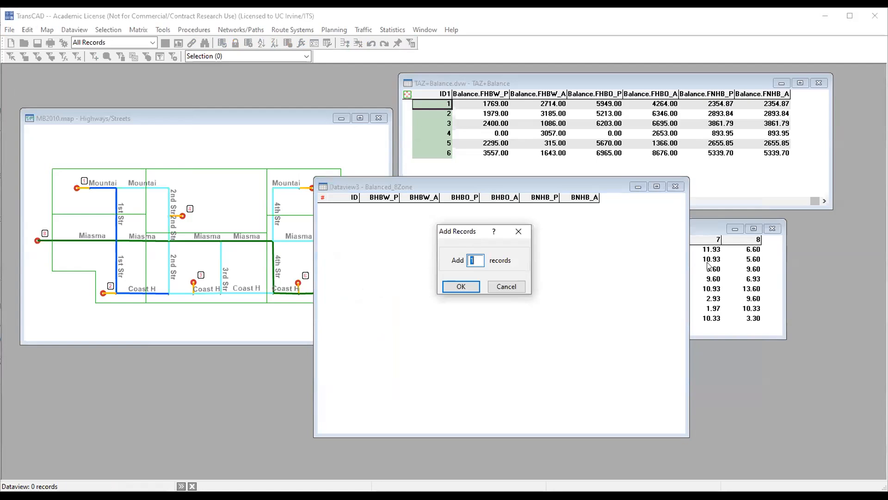
type("8")
left_click(461, 286)
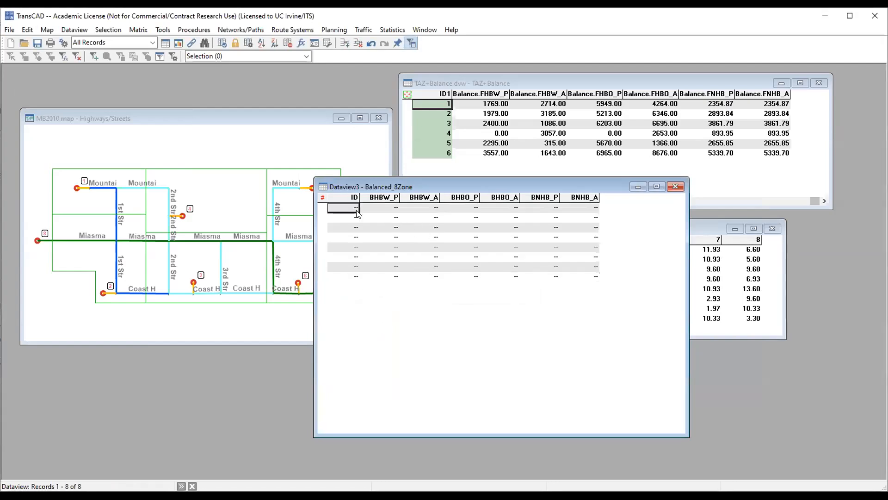
Fill the ID column of the Balanced_8Zone table with the zone numbers 1 through 8.
type("1")
key("Return")
type("2")
key("Return")
type("3")
key("Return")
type("4")
key("Return")
type("5")
key("Return")
type("6")
key("Return")
type("7")
key("Return")
type("8")
key("Return")
Copy the production and attraction values of all six zones, FHBW_P through FNHB_A, from the TAZ+Balance dataview.
left_click_drag(433, 186, 570, 183)
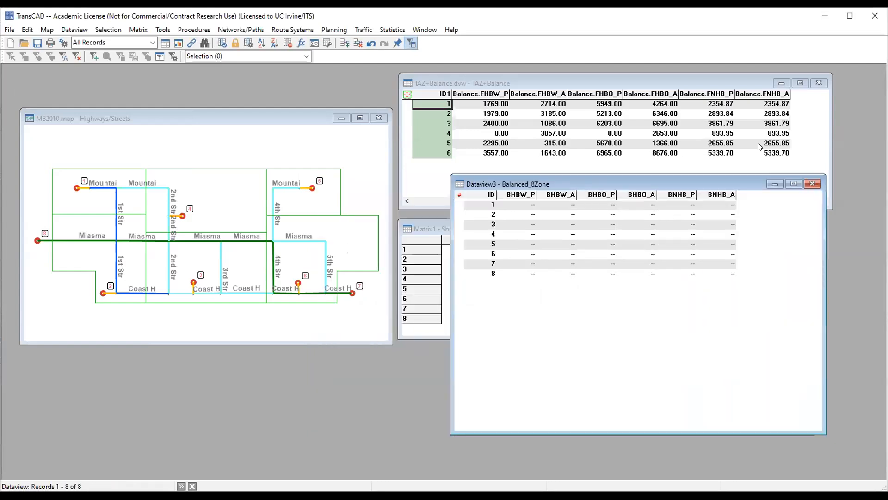
left_click(501, 109)
left_click_drag(498, 109, 777, 154)
key("ctrl+c")
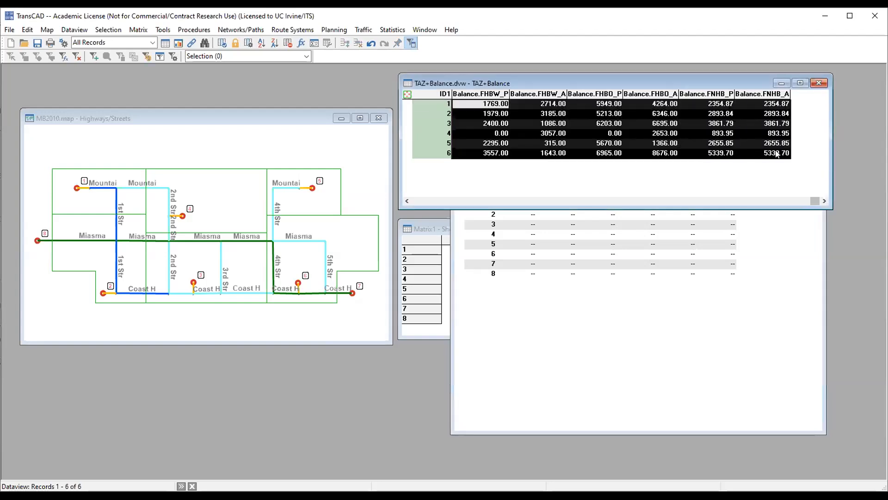
Paste the copied production and attraction values into Balanced_8Zone starting at zone 1's BHBW_P, and save the dataview as Balanced_8Zone.
left_click(520, 209)
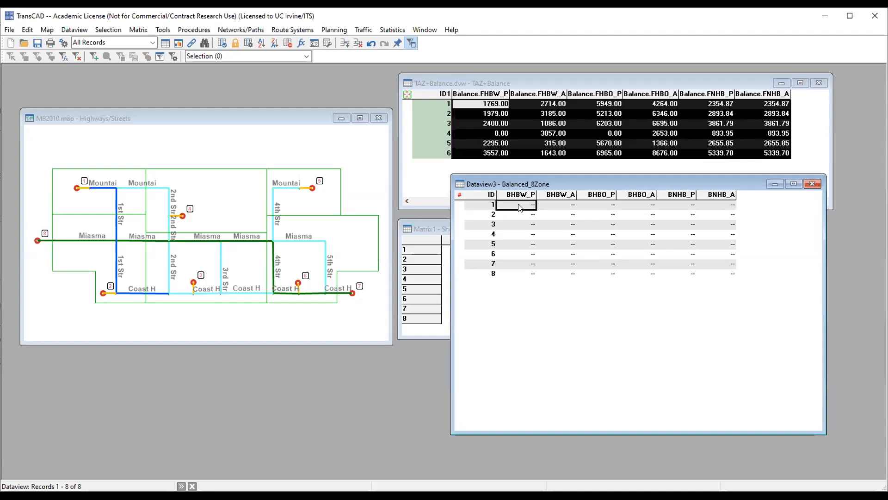
key("ctrl+v")
left_click_drag(704, 185, 345, 171)
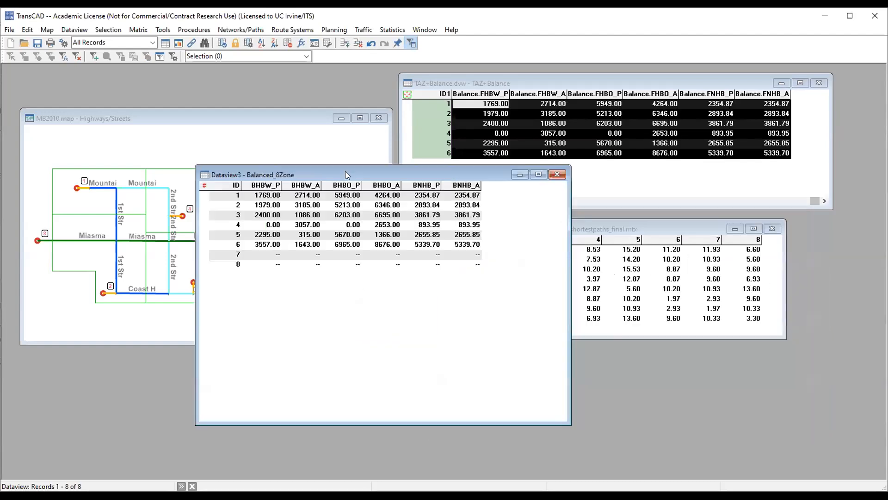
left_click(36, 45)
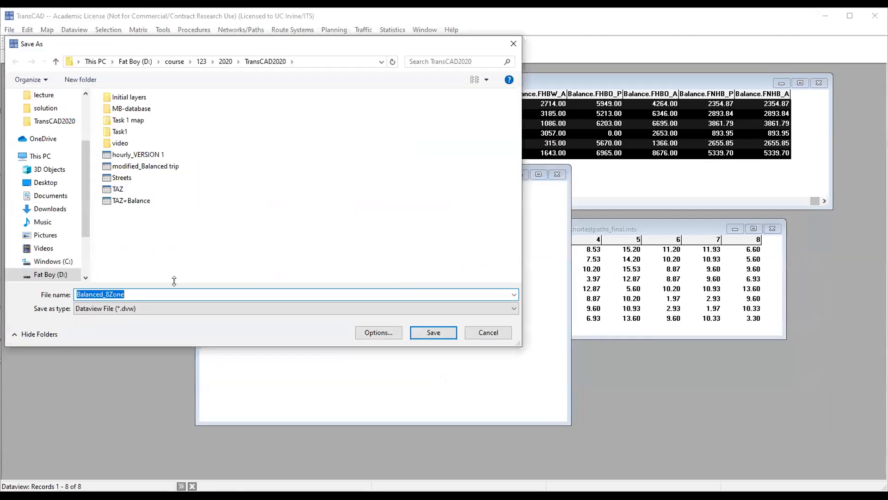
left_click(434, 332)
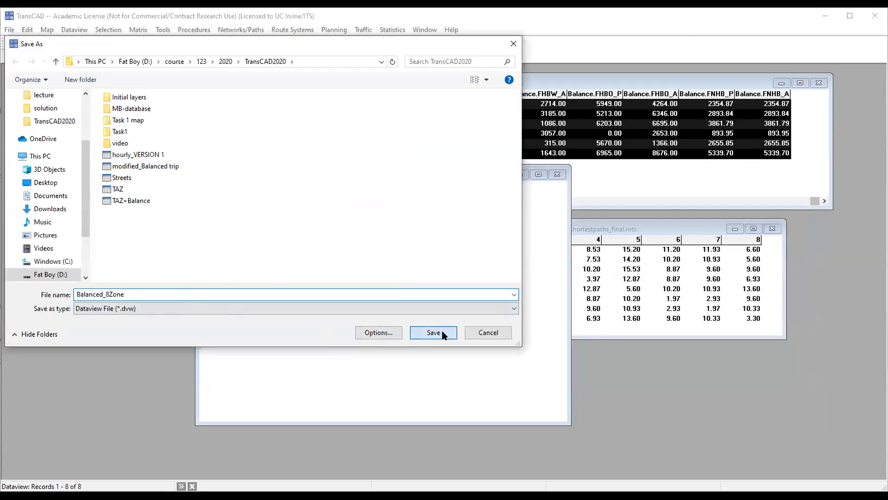
Bring the TAZ+Balance dataview forward and close it.
left_click_drag(381, 175, 467, 195)
left_click(751, 166)
left_click(782, 113)
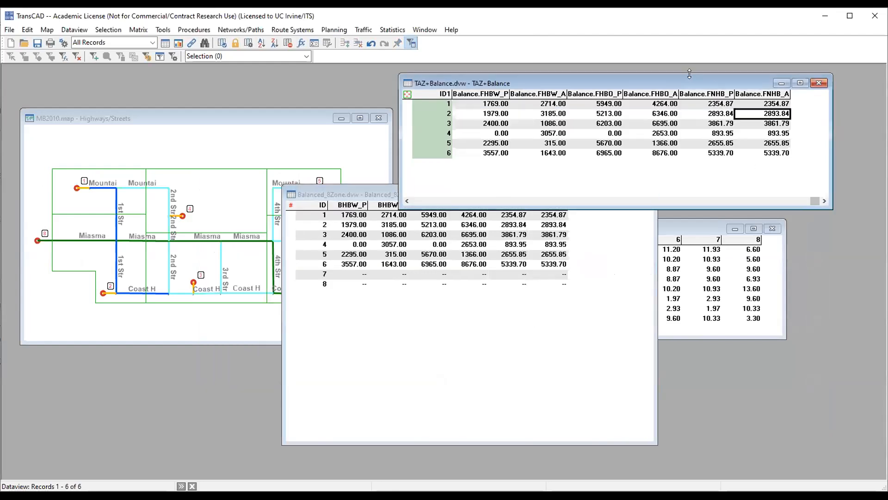
left_click_drag(683, 84, 477, 111)
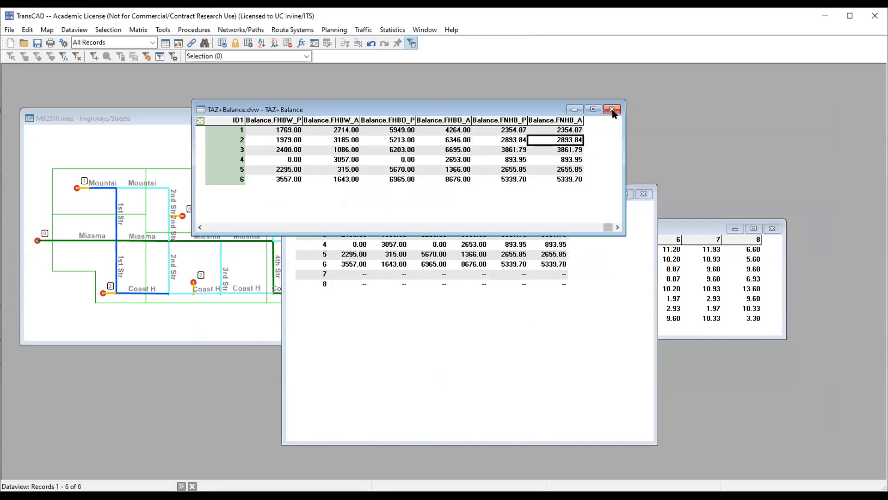
left_click(611, 111)
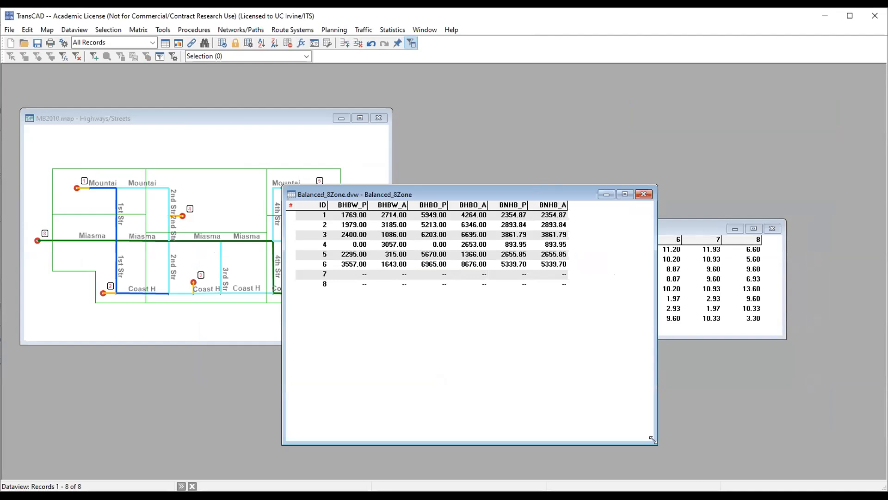
Shrink the Balanced_8Zone dataview to fit its table and place it above the shortest path matrix.
left_click_drag(653, 440, 605, 307)
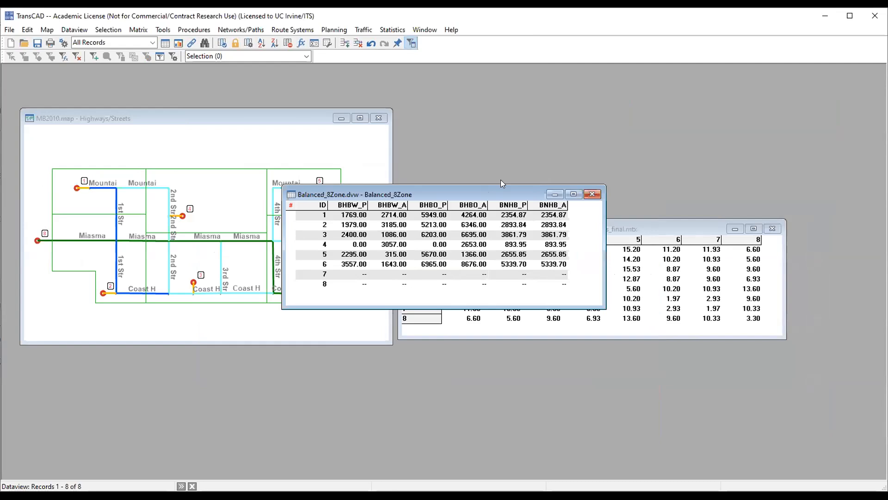
left_click_drag(492, 194, 605, 94)
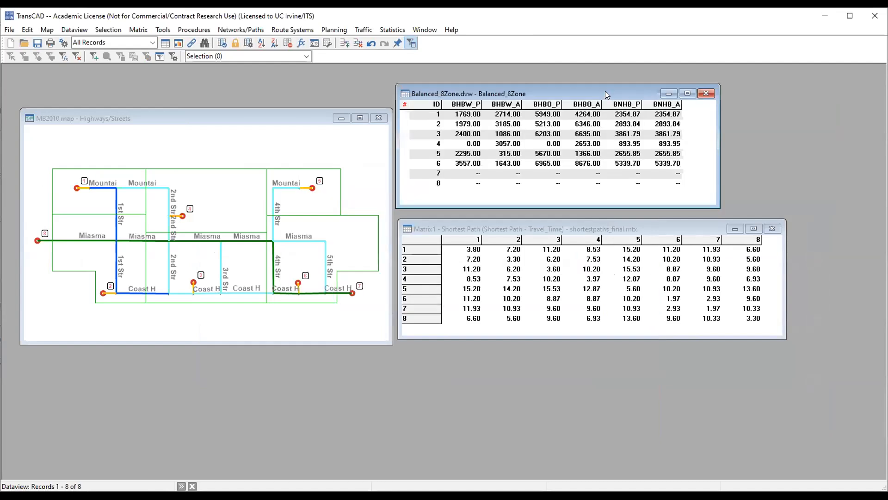
left_click(562, 222)
left_click(469, 97)
left_click(304, 116)
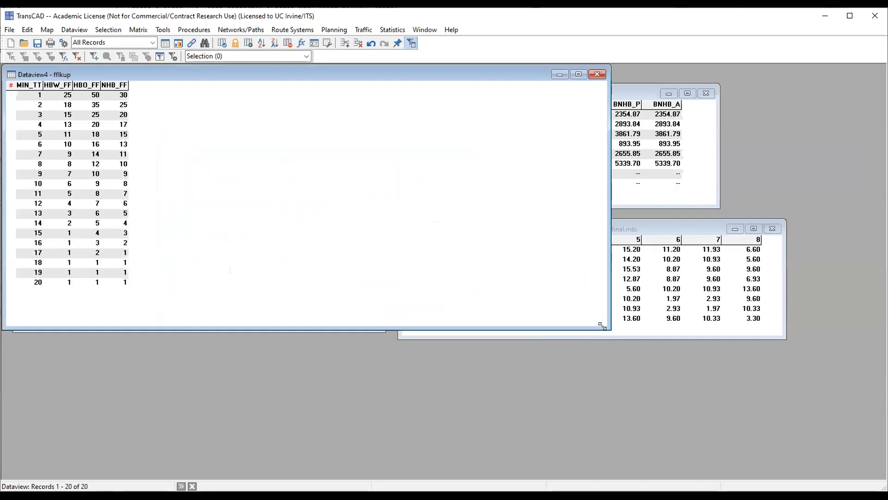
Shrink the fflkup friction factor dataview to its columns and place it beside the Balanced_8Zone dataview.
left_click_drag(601, 326, 146, 310)
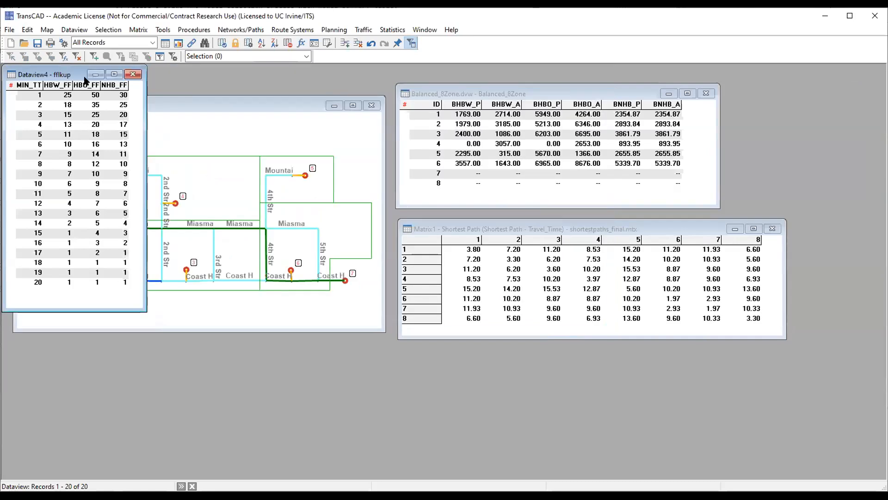
left_click_drag(85, 80, 812, 100)
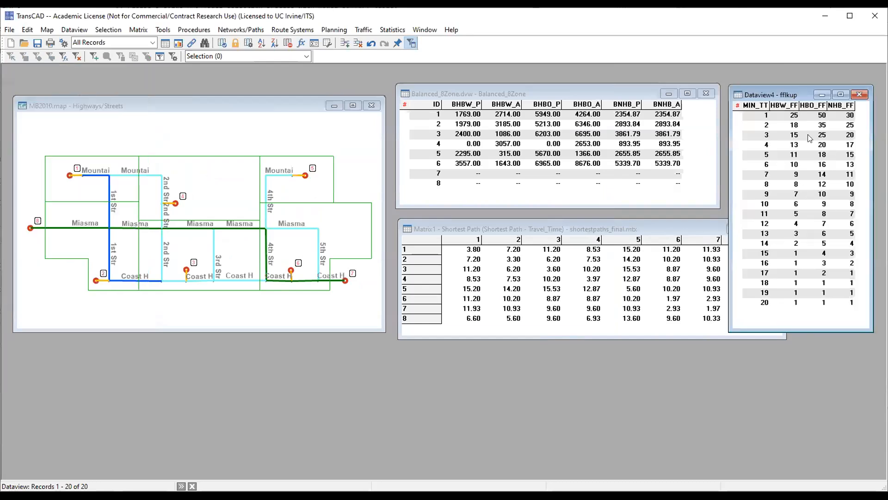
left_click(815, 146)
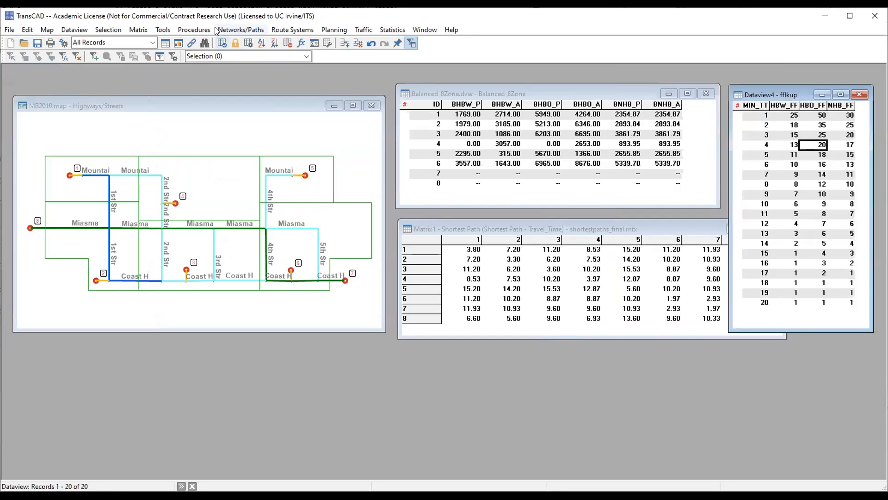
Start the Gravity Application for trip distribution, keeping Balanced_8Zone as the production-attraction table.
left_click(332, 29)
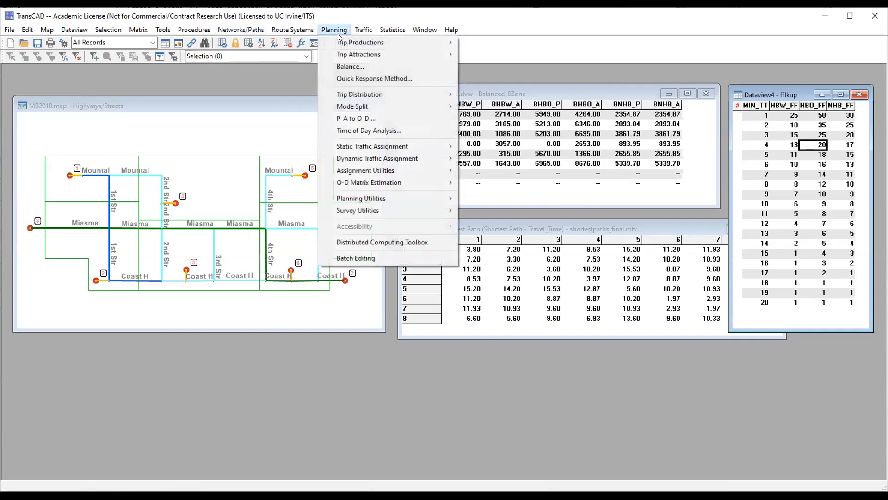
mouse_move(356, 95)
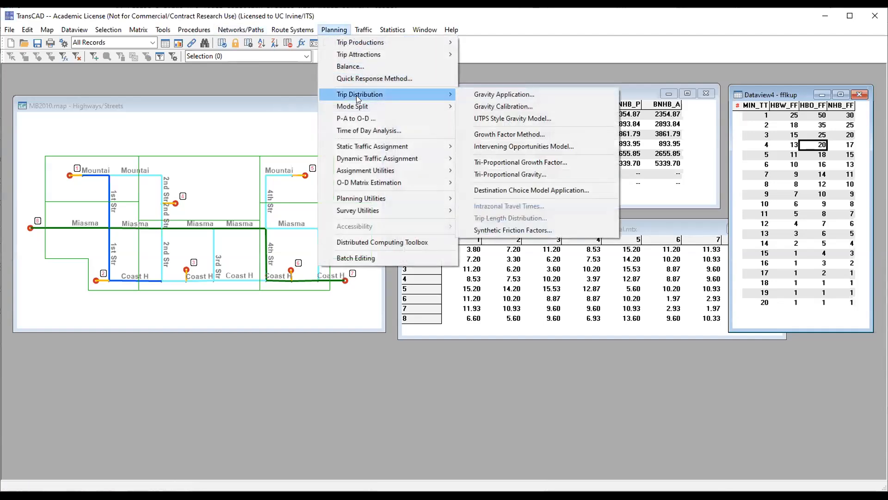
left_click(509, 95)
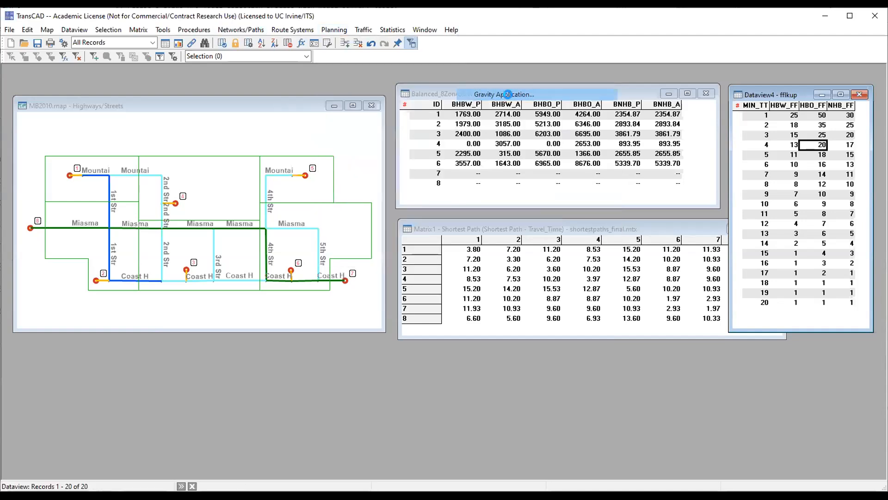
left_click_drag(469, 80, 353, 80)
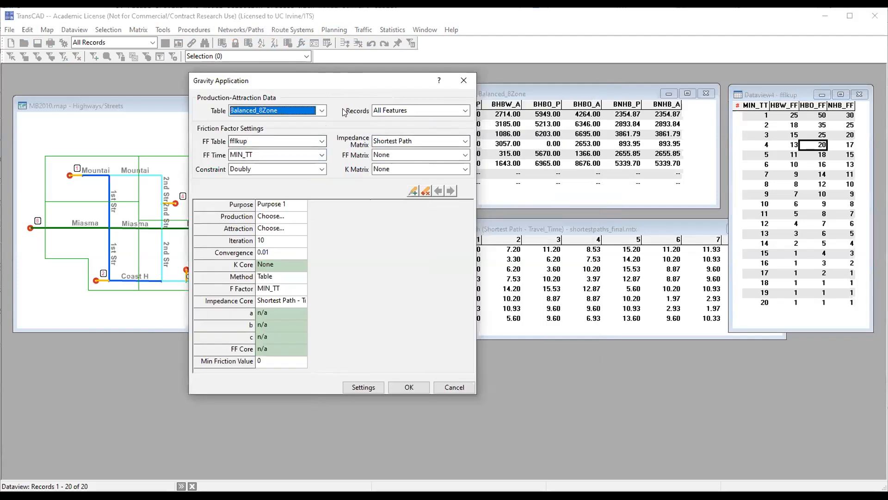
left_click(288, 110)
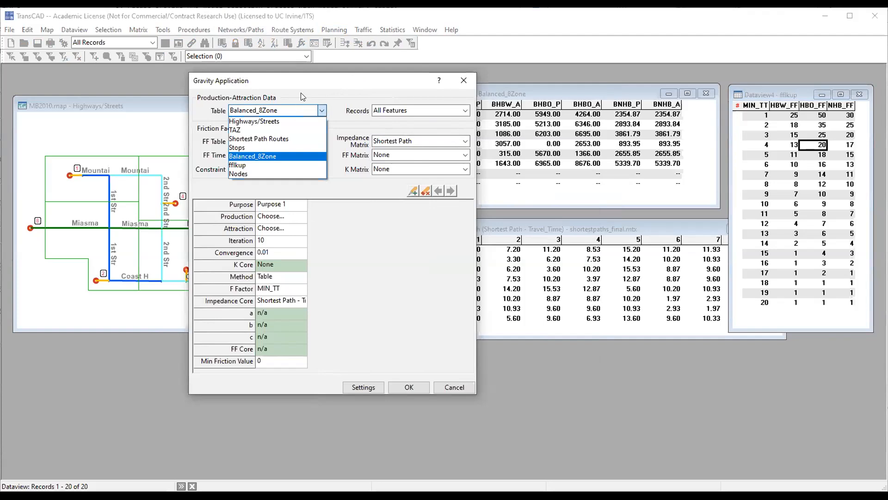
left_click(301, 95)
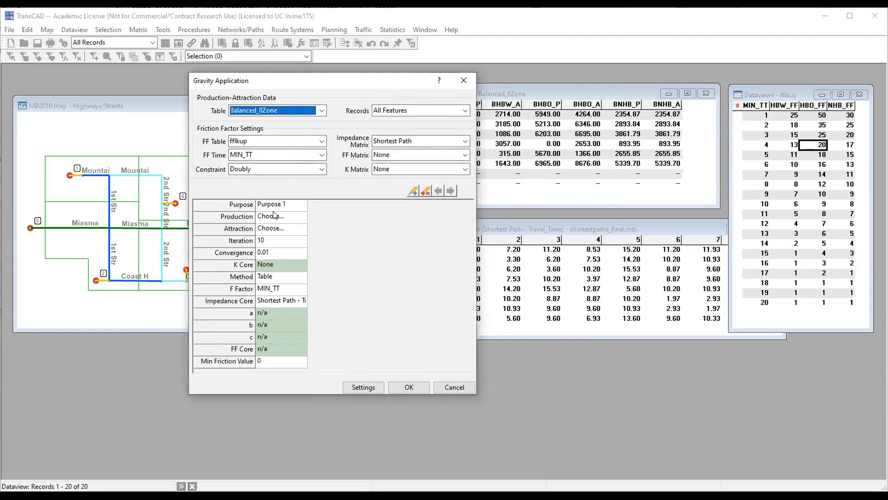
Name the first trip purpose HBW and add a second purpose named HBO.
left_click(293, 205)
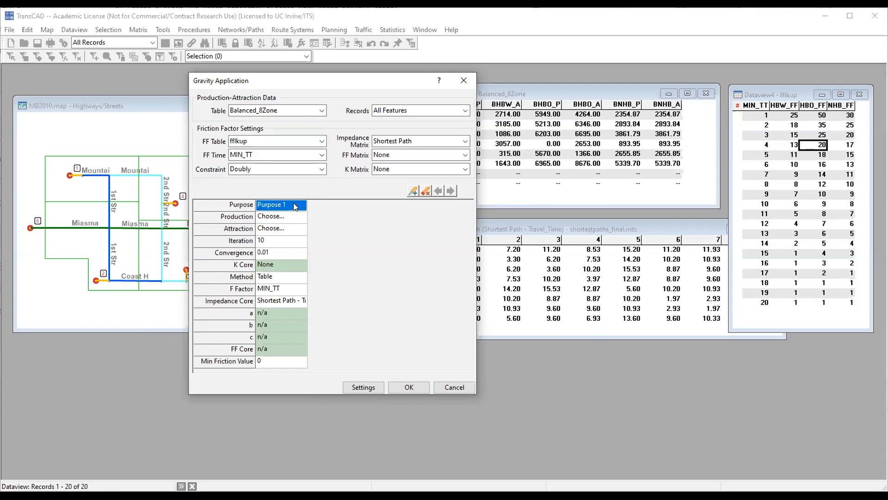
type("HBW")
key("Return")
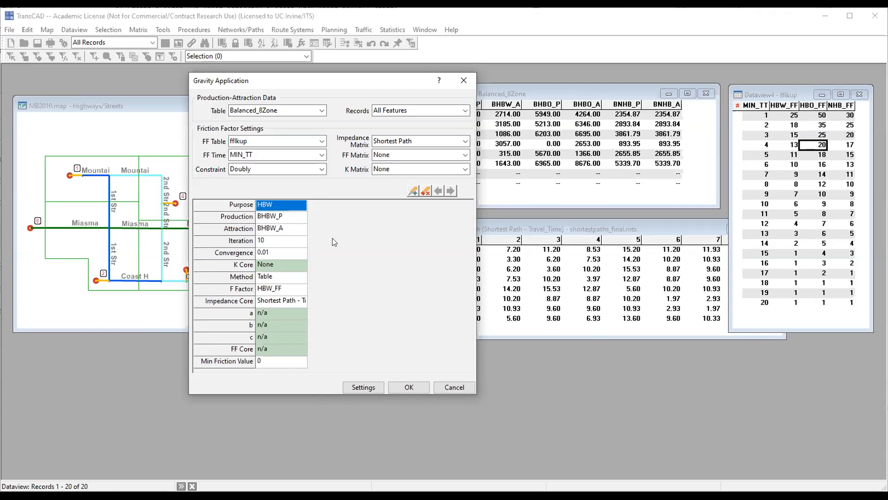
left_click(413, 191)
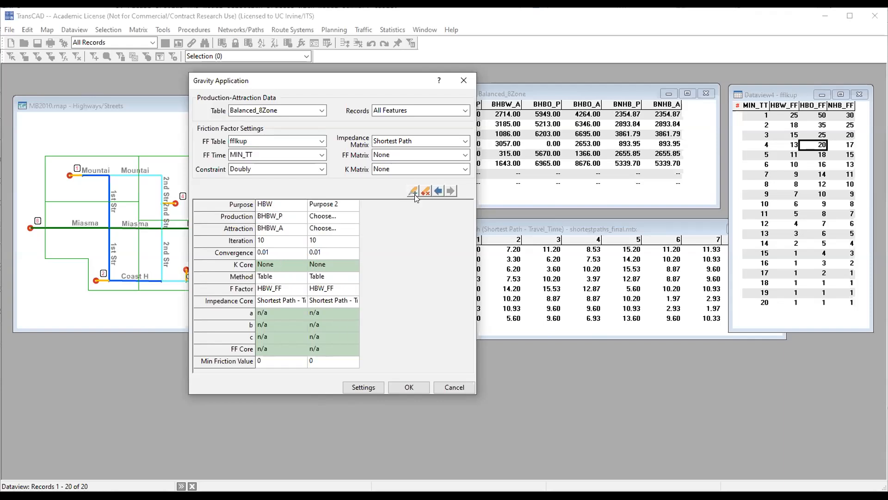
left_click(347, 206)
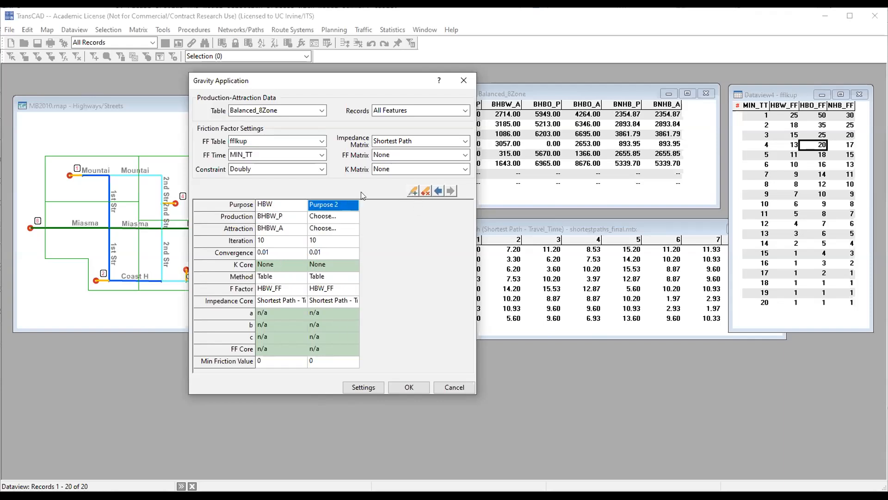
type("HBO")
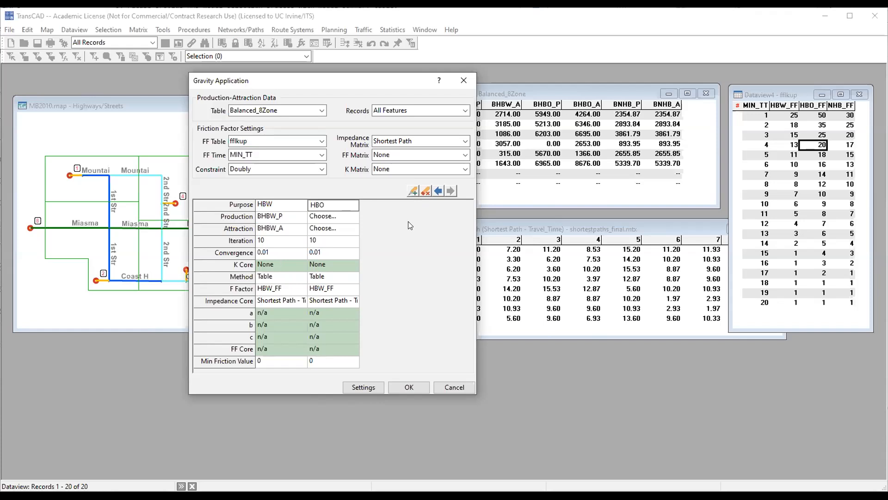
key("Return")
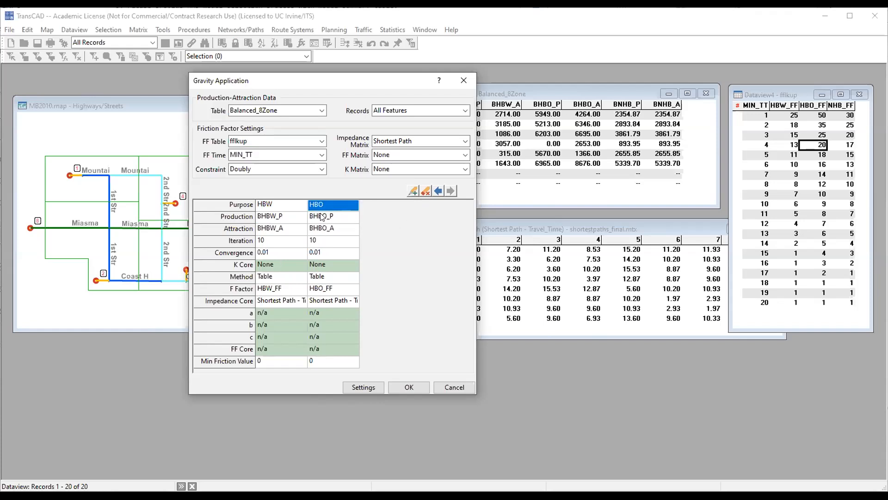
Add a third trip purpose named NHB and check the friction factor and impedance core settings of the purposes.
left_click(413, 190)
left_click(397, 206)
type("N")
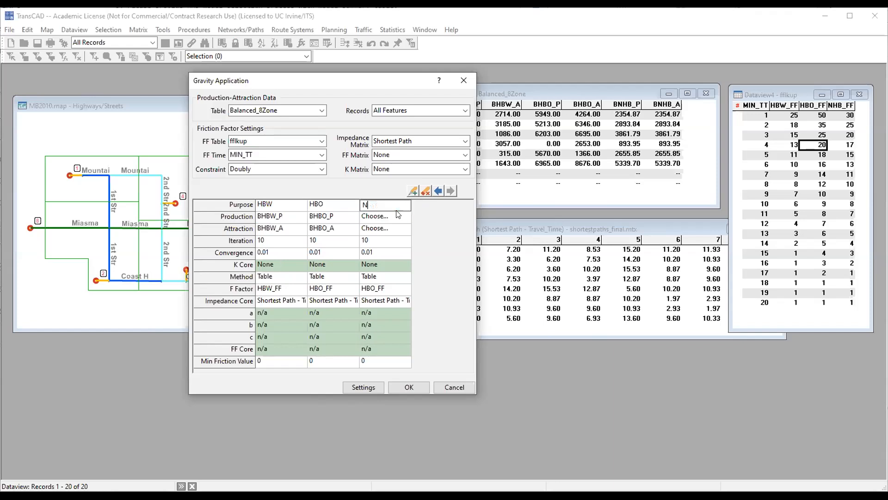
type("HB")
key("Return")
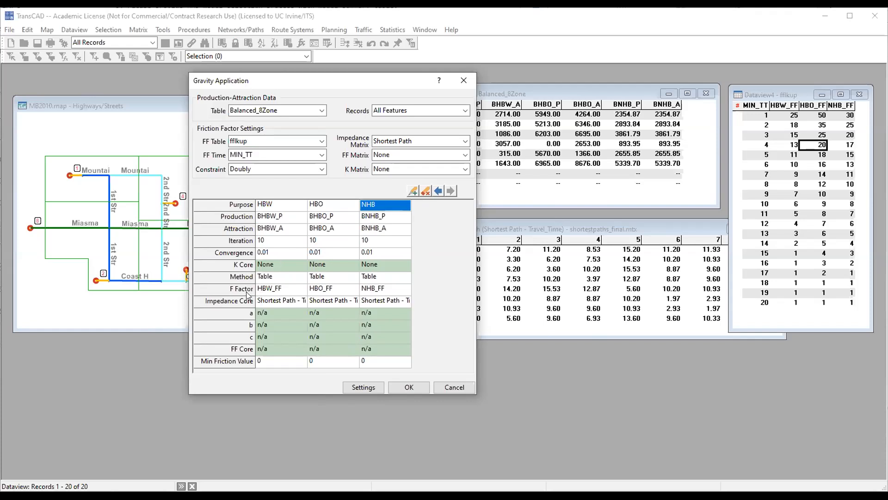
left_click(264, 290)
left_click(327, 291)
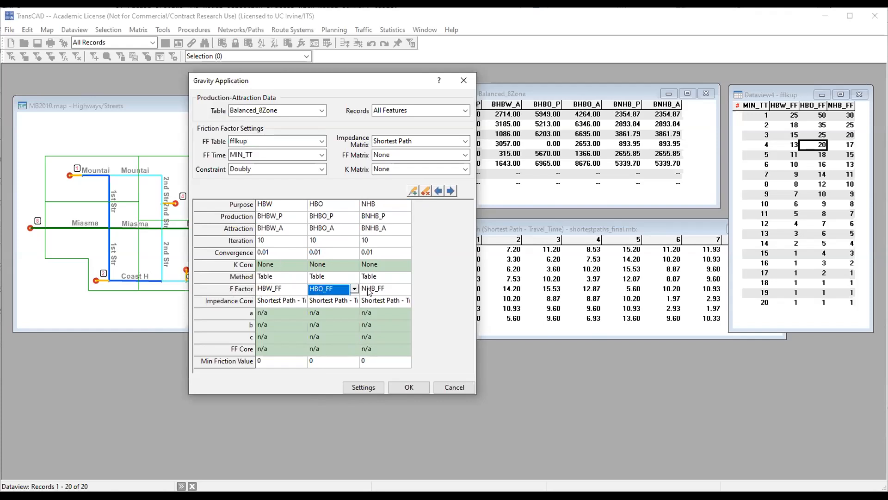
left_click(382, 291)
left_click(281, 301)
left_click(329, 301)
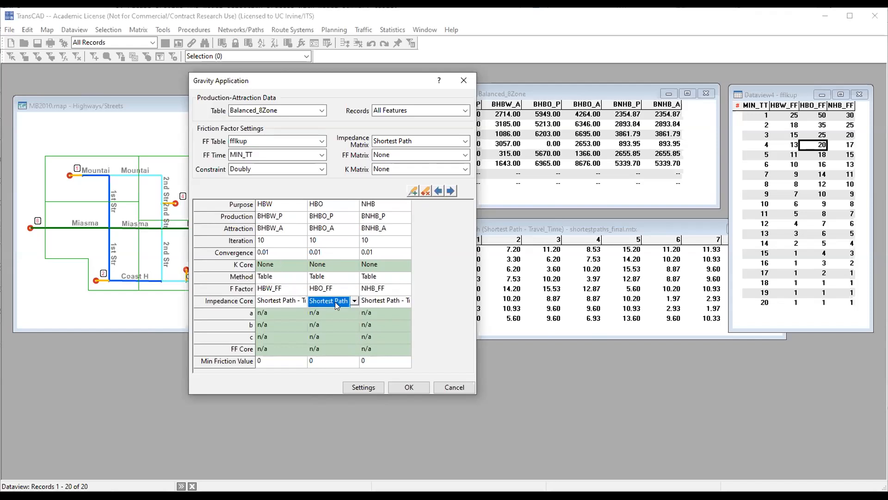
Run the gravity model with the output matrix's short file name set to PA_OD, and dismiss the model status results.
left_click(422, 387)
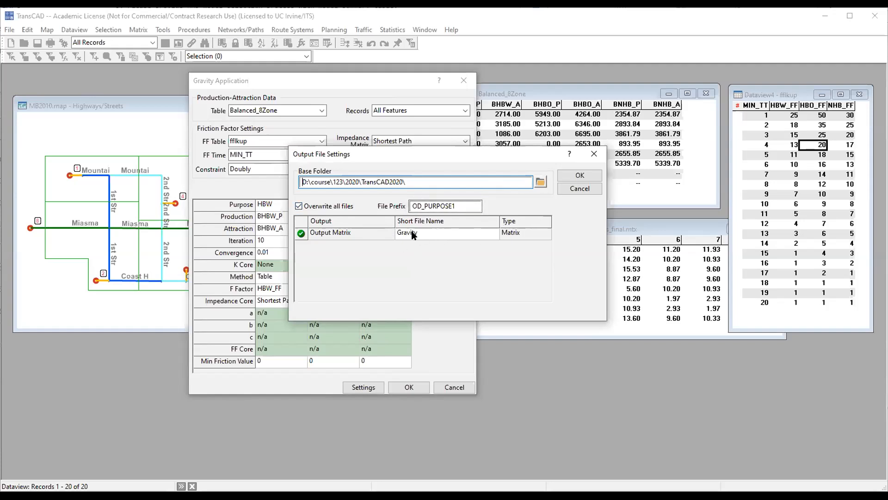
left_click(452, 231)
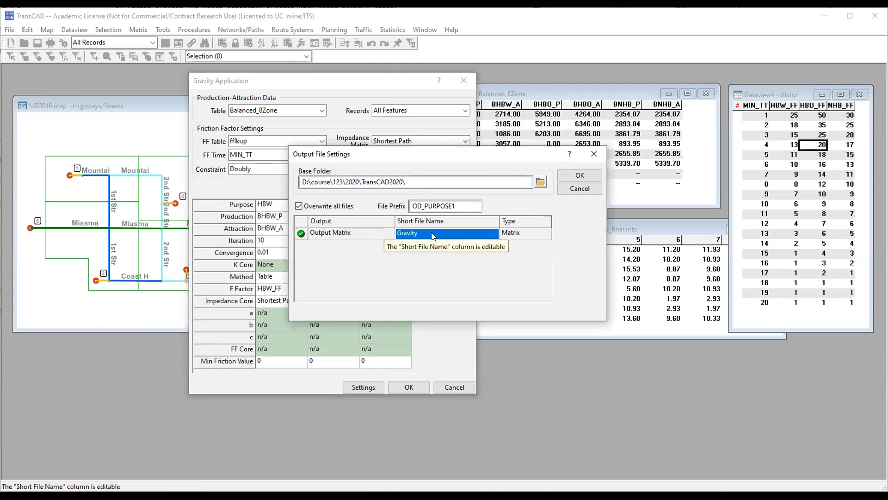
type("PA")
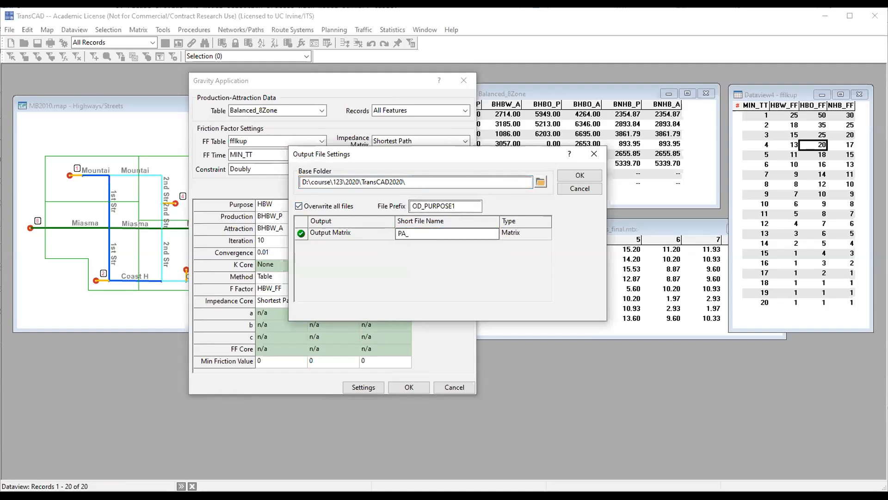
type("_OD")
left_click(580, 176)
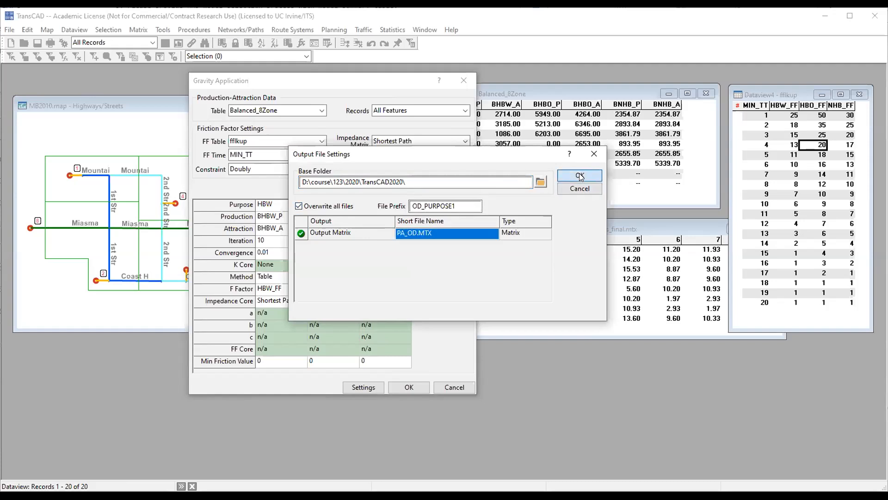
left_click(580, 176)
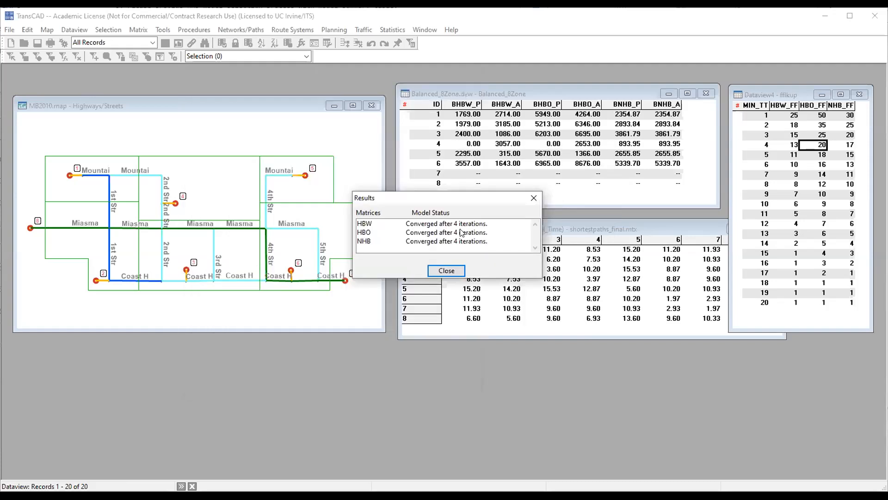
left_click(445, 271)
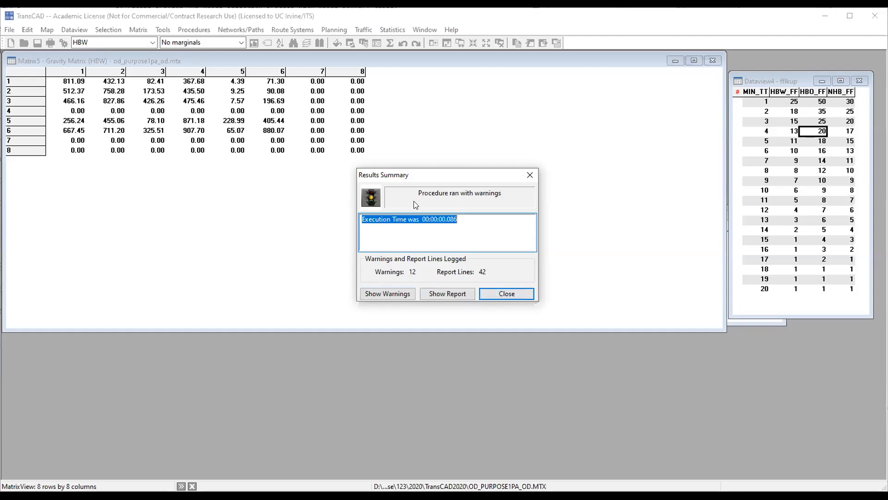
Dismiss the results summary, then shrink the gravity matrix window and move it below the balanced trip table.
left_click_drag(446, 176, 469, 167)
left_click(518, 287)
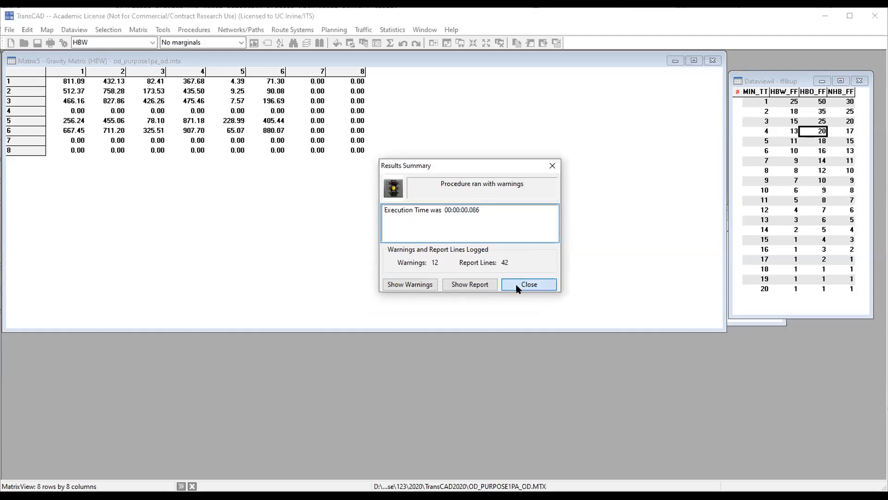
left_click_drag(403, 61, 472, 92)
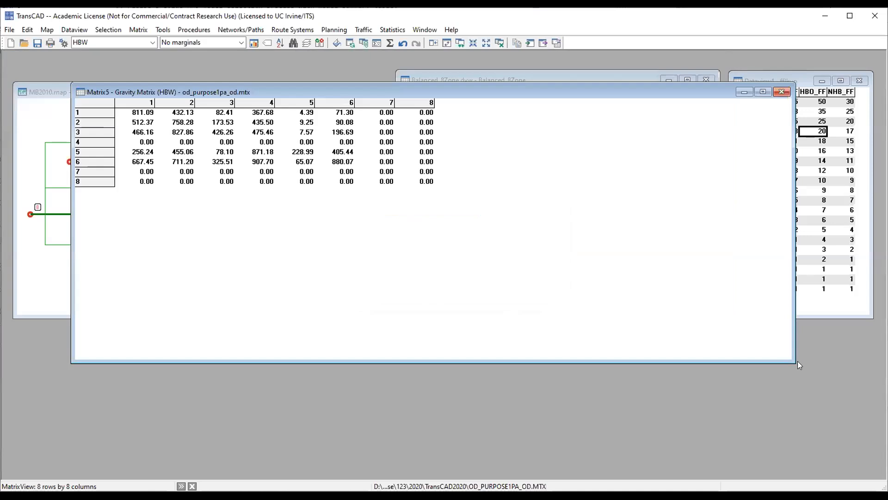
left_click_drag(791, 356, 454, 216)
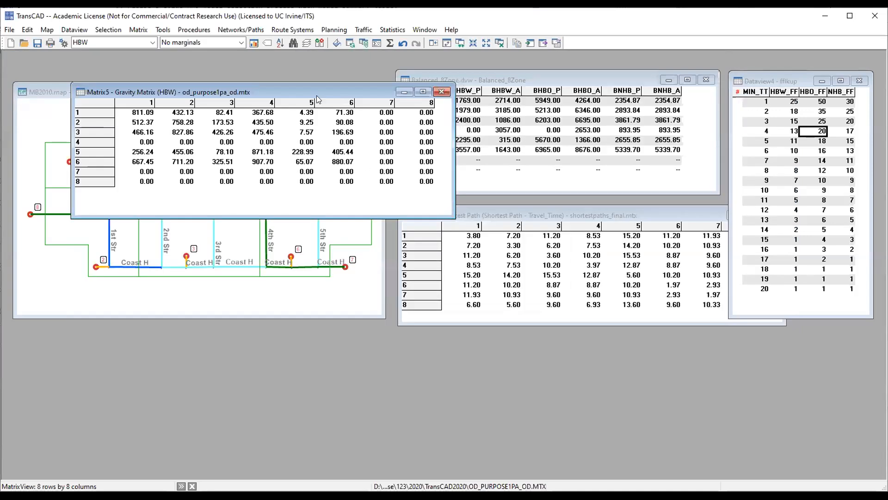
left_click_drag(326, 89, 514, 198)
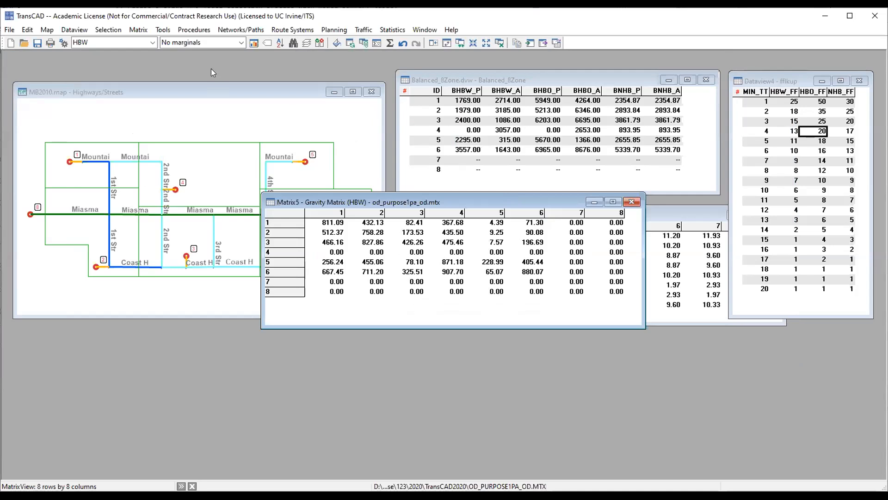
Review the HBO and NHB cores of the gravity matrix and return to the HBW core.
left_click(116, 42)
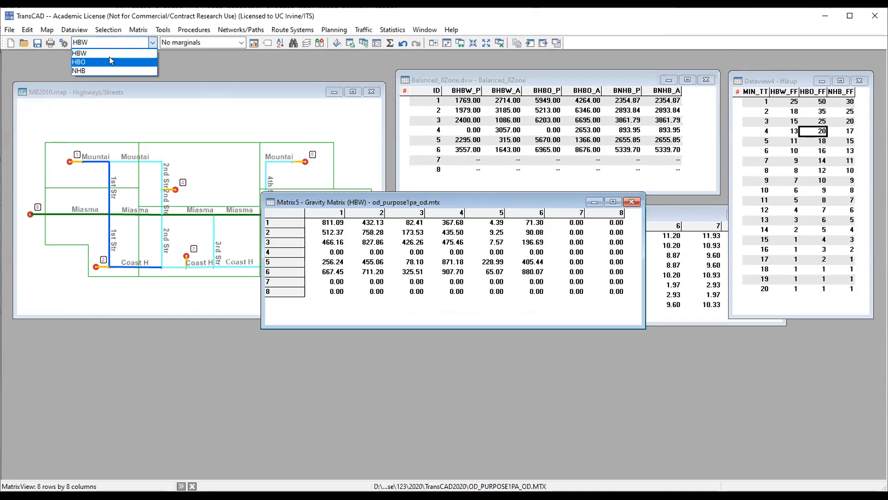
left_click(109, 61)
left_click(110, 43)
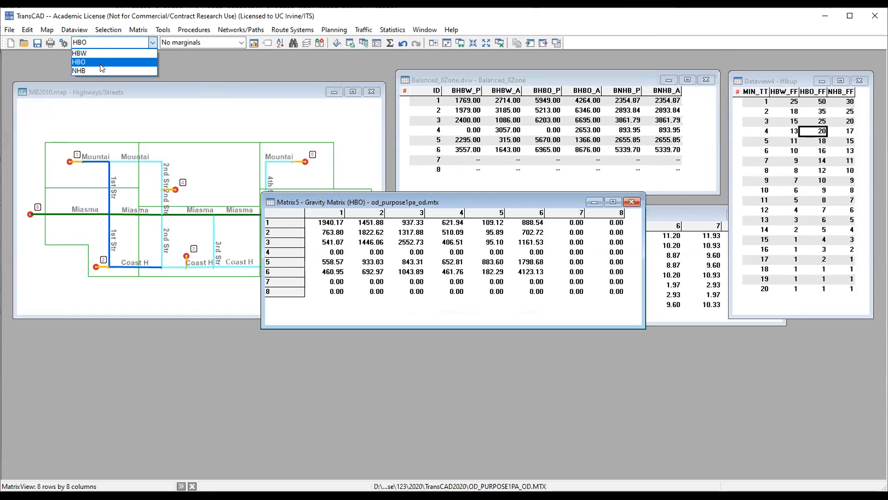
left_click(97, 70)
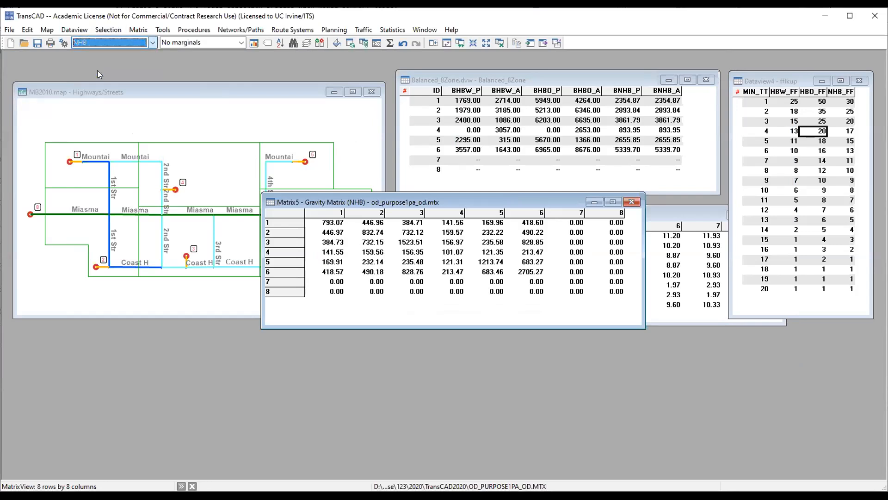
left_click(129, 46)
left_click(128, 55)
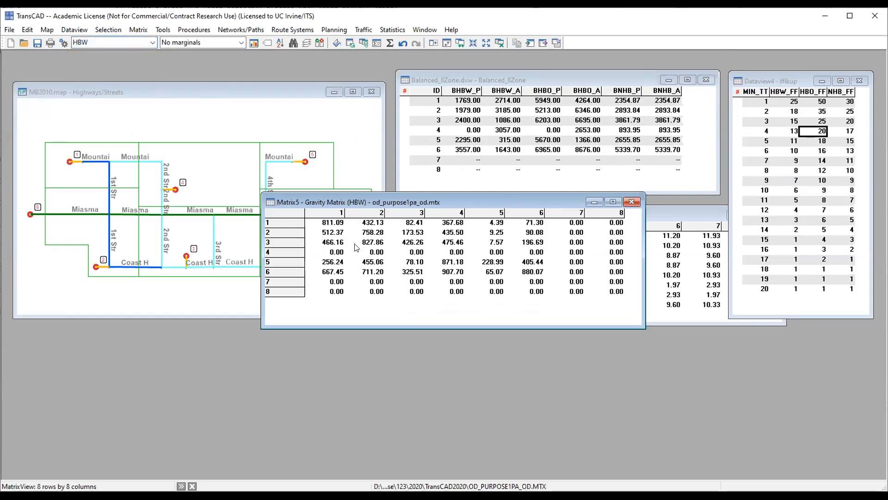
Compare the zone 4 row of the HBW and HBO matrices with the productions in the Balanced_8Zone table.
left_click(292, 252)
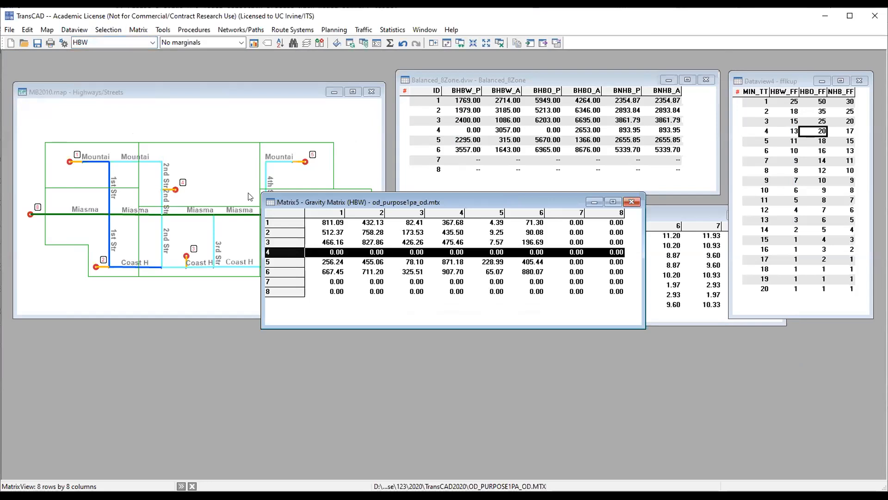
left_click(118, 45)
left_click(102, 63)
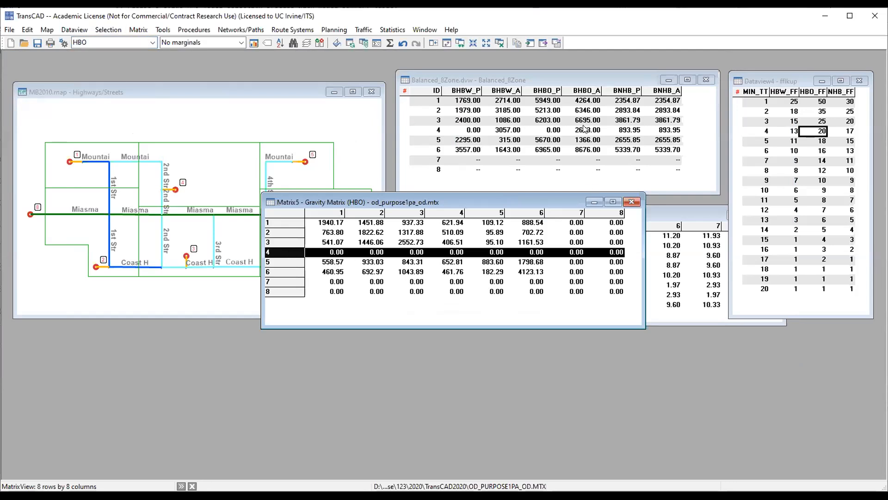
left_click(624, 78)
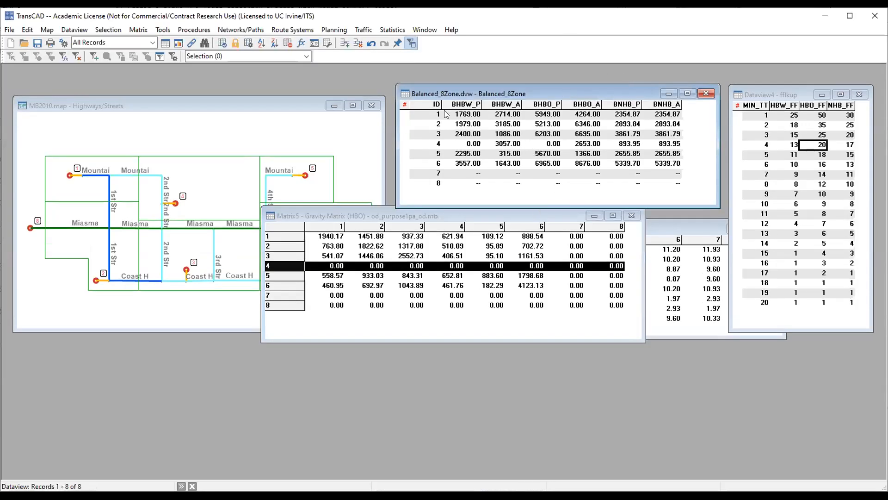
left_click(423, 116)
left_click(454, 211)
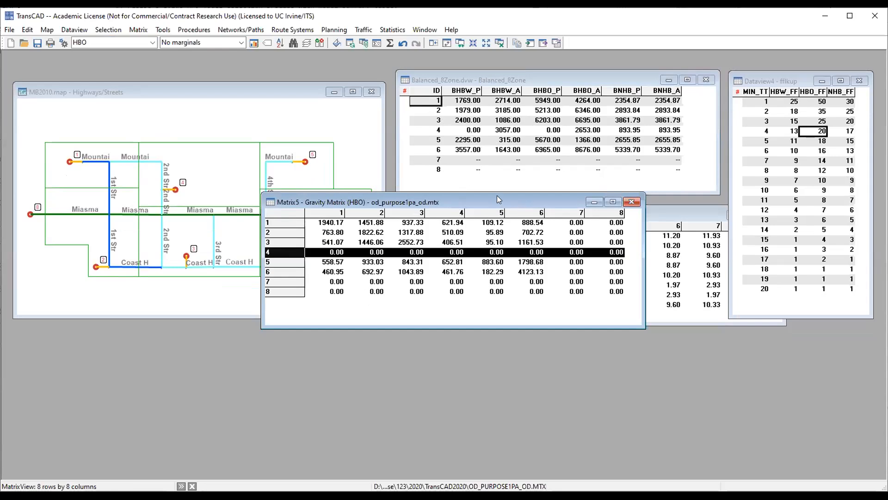
Display the NHB matrix and check its zone 1 to 6 trips against the NHB columns of Balanced_8Zone.
left_click(134, 42)
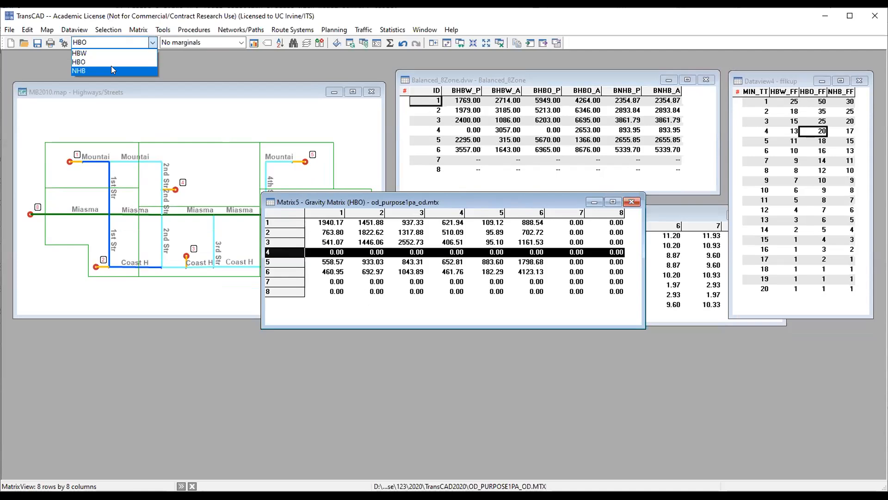
left_click(112, 70)
left_click(325, 254)
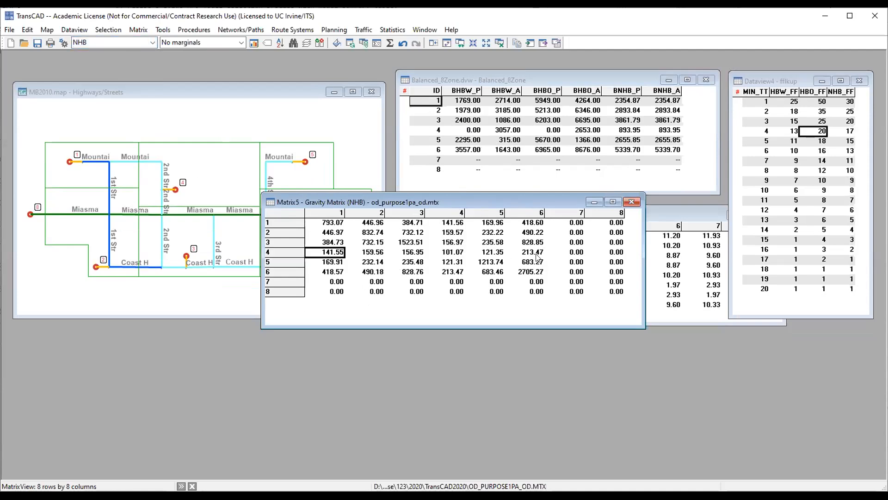
left_click_drag(336, 225, 560, 276)
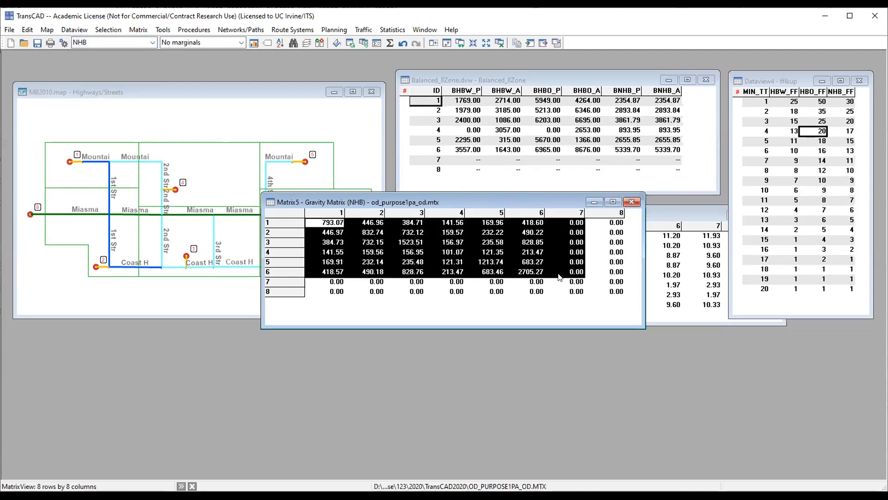
left_click(597, 127)
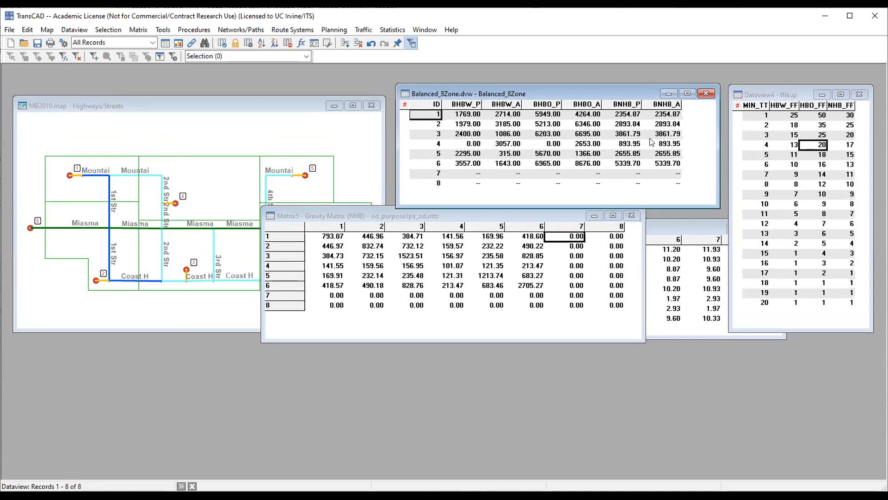
Close the fflkup friction factor table and move the gravity matrix window clear of the map.
left_click_drag(539, 214, 410, 159)
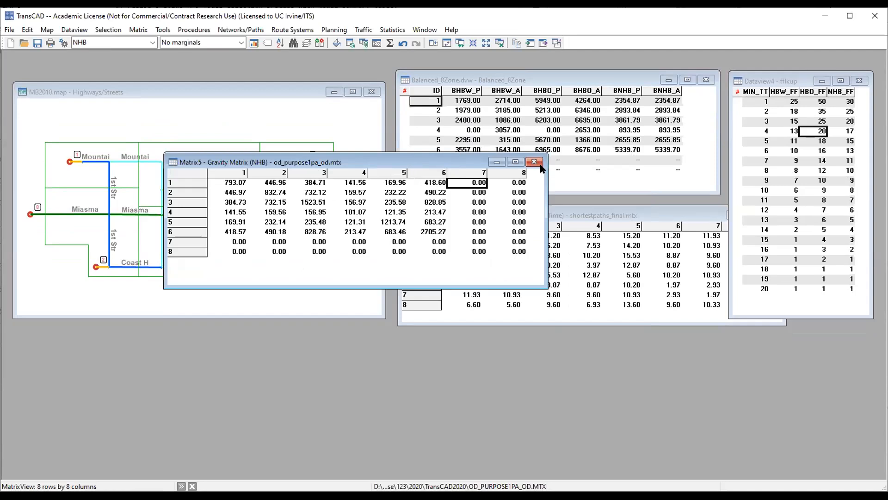
left_click_drag(419, 166, 341, 159)
left_click(815, 134)
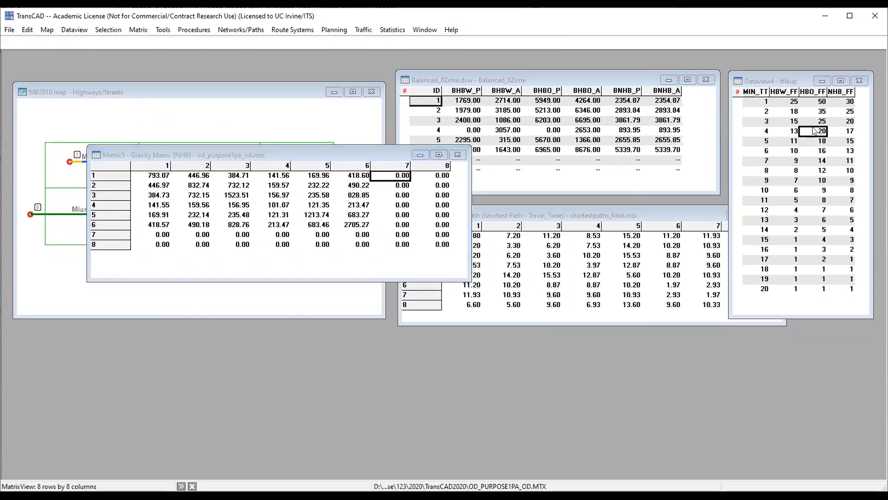
left_click(859, 95)
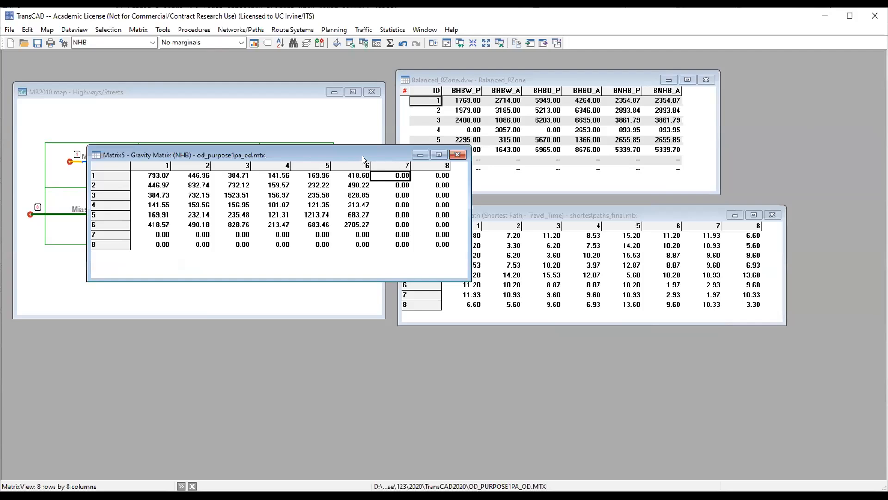
left_click_drag(361, 155, 679, 143)
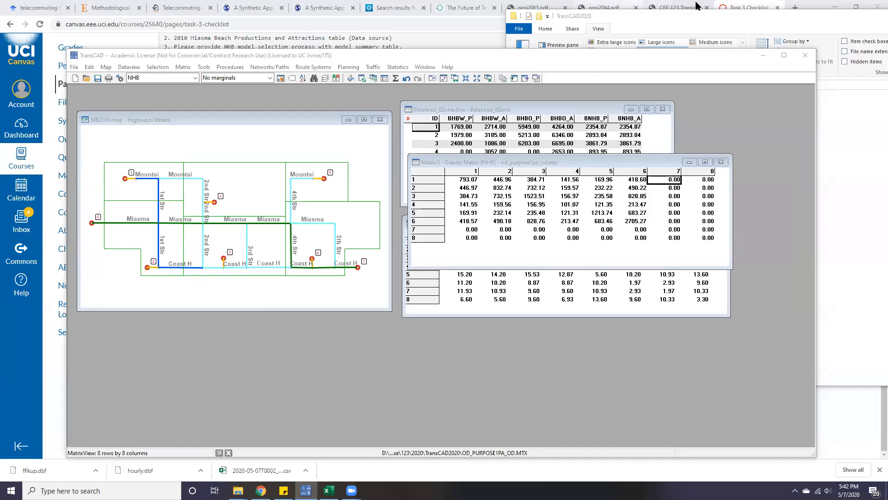
Switch to the browser and read section 4.3 of proj20t4.pdf on P/A to O/D conversion and the AM-peak period.
left_click(734, 6)
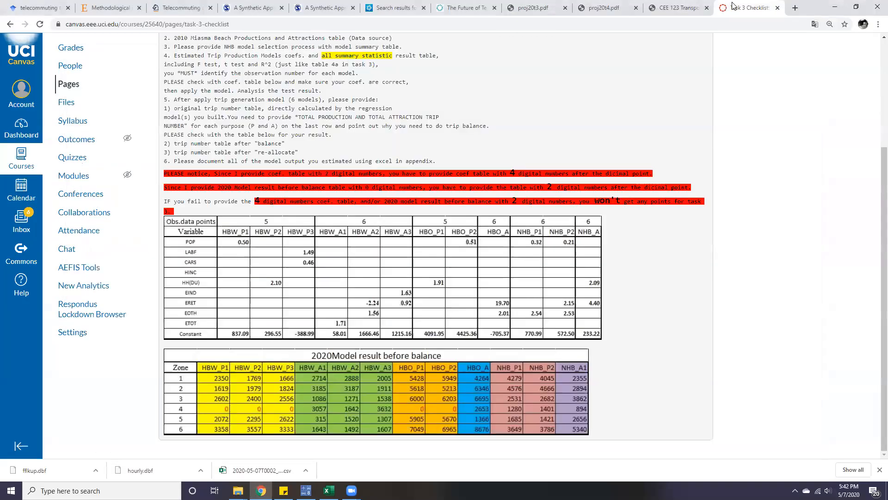
left_click(649, 13)
left_click(603, 8)
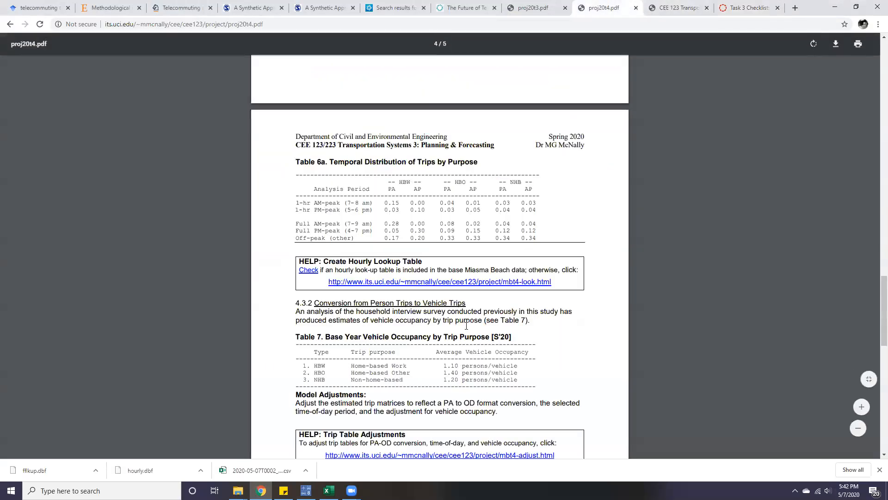
scroll(467, 229, "up", 8)
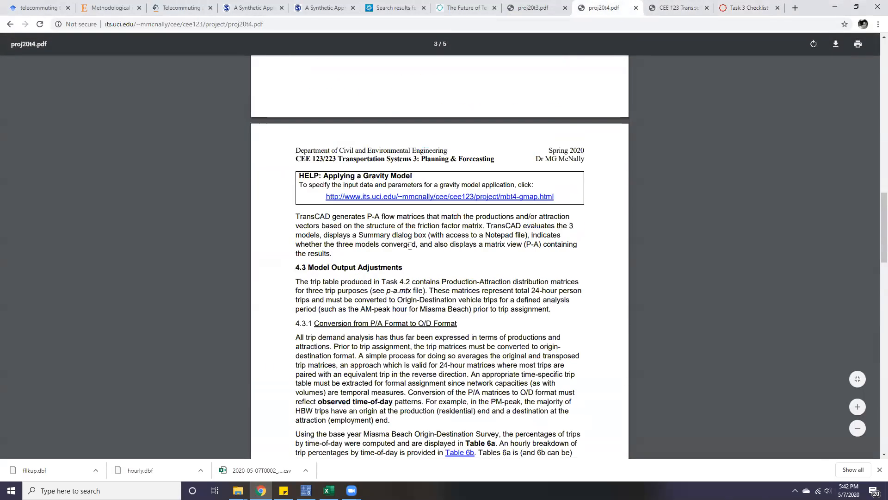
scroll(417, 277, "down", 3)
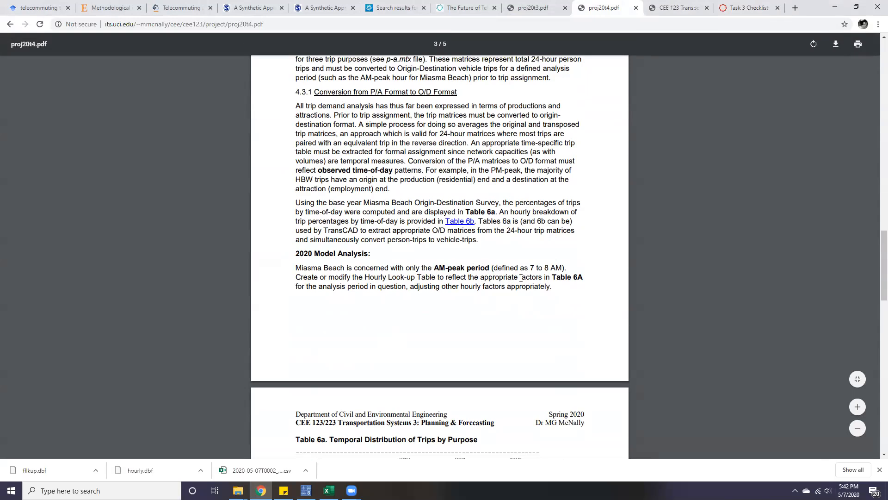
scroll(592, 282, "down", 2)
left_click_drag(524, 175, 560, 184)
left_click(507, 318)
scroll(507, 317, "down", 4)
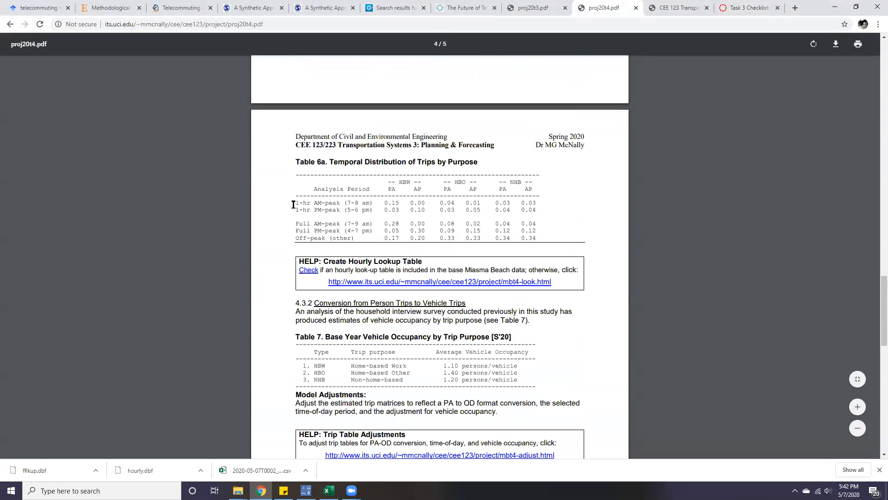
Examine the 1-hr AM-peak (7-8 am) factors for each purpose in Table 6a and the related lookup table instructions.
left_click_drag(306, 203, 415, 203)
left_click_drag(484, 210, 539, 201)
left_click(453, 189)
scroll(576, 222, "up", 5)
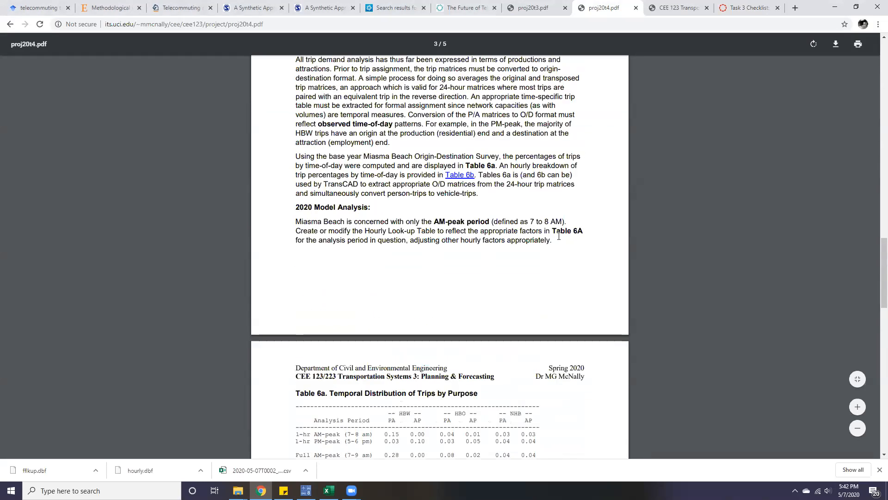
scroll(539, 278, "down", 5)
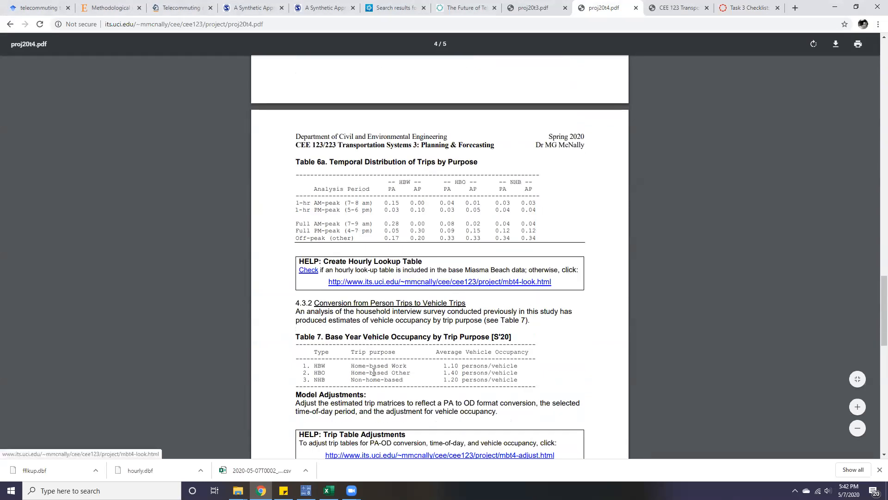
Download the Task 4 Hourly file from the CEE 123 project page and show hourly.dbf in its folder.
left_click(306, 490)
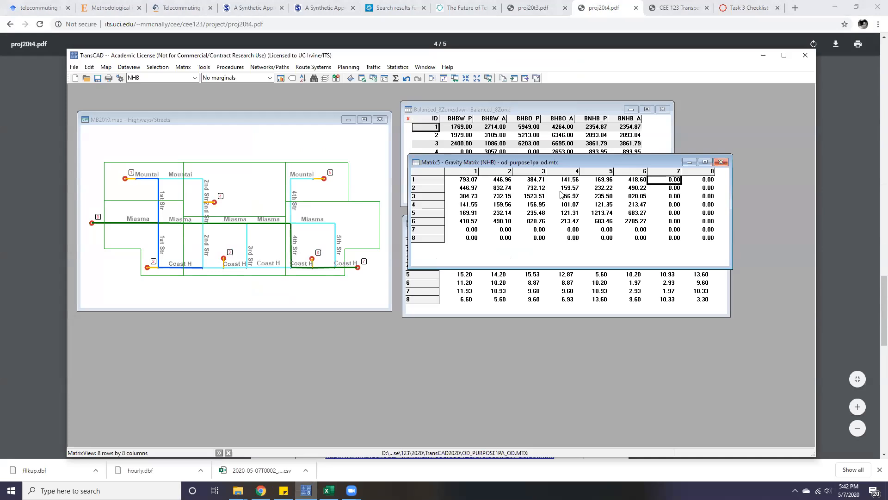
left_click(654, 15)
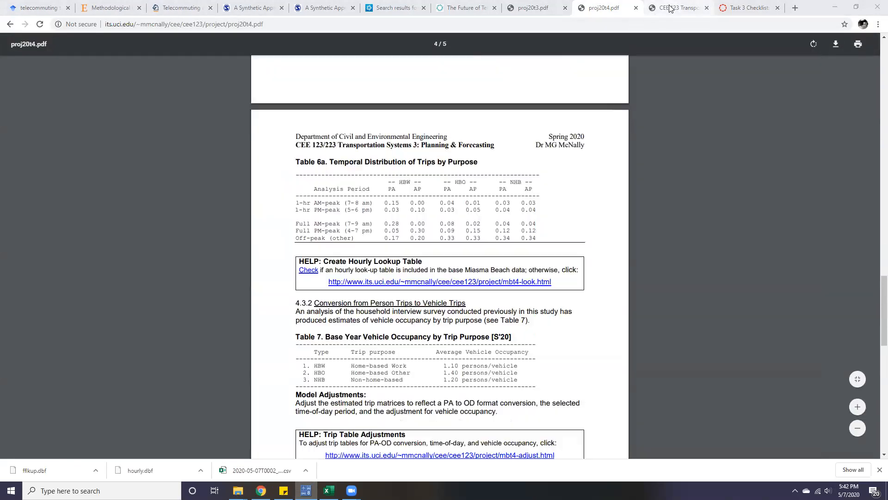
left_click(609, 286)
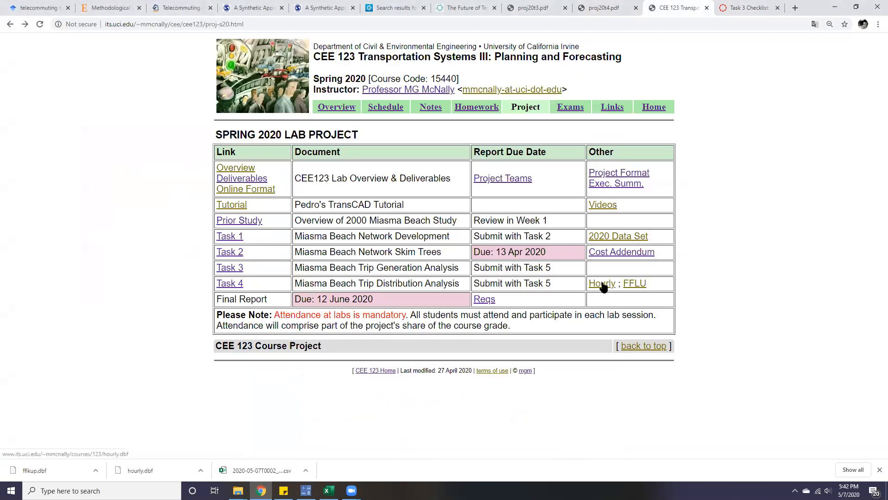
left_click(93, 475)
left_click(110, 445)
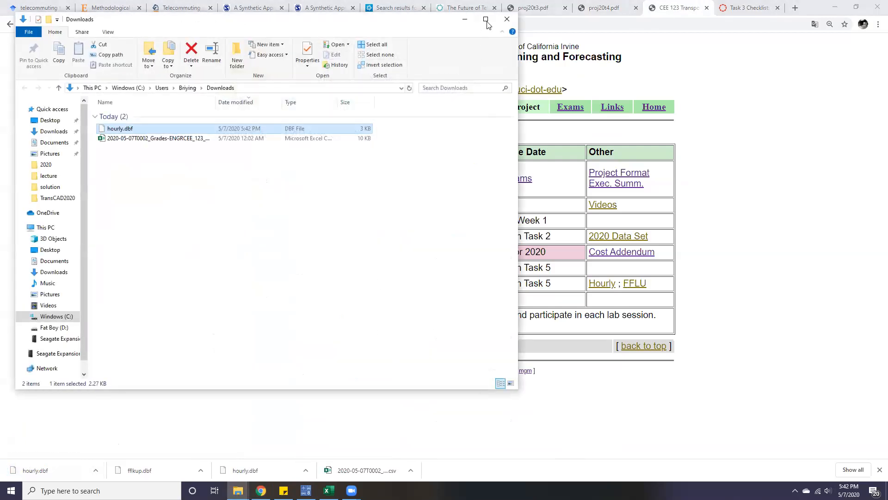
Open the downloaded hourly.dbf in TransCAD, narrow its table window to fit the columns, and reposition the program window.
key("alt+Tab")
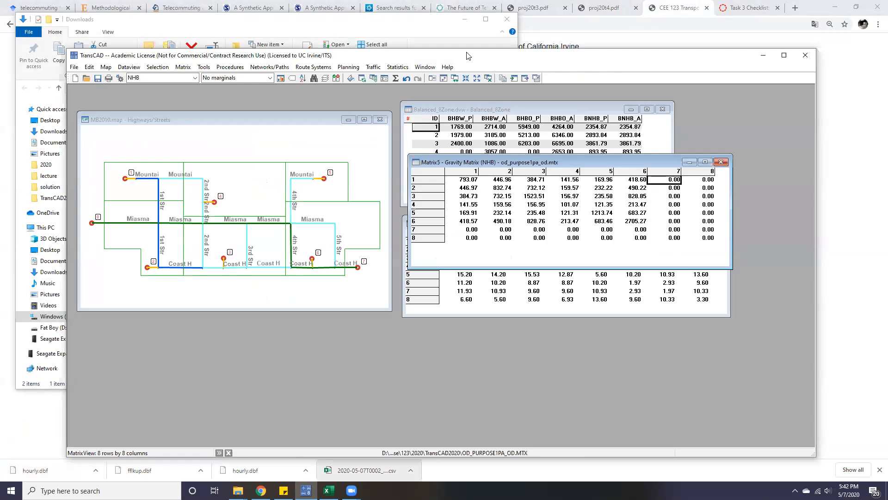
left_click_drag(477, 61, 563, 44)
left_click_drag(154, 128, 482, 272)
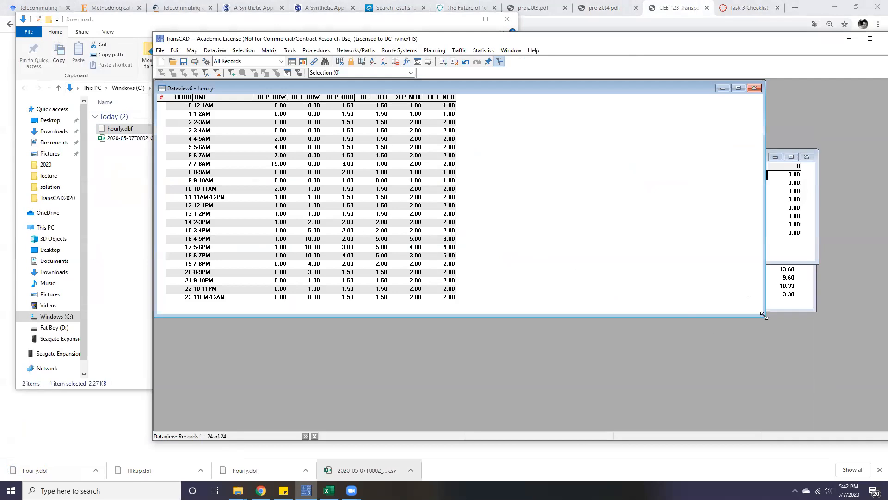
left_click_drag(764, 315, 495, 320)
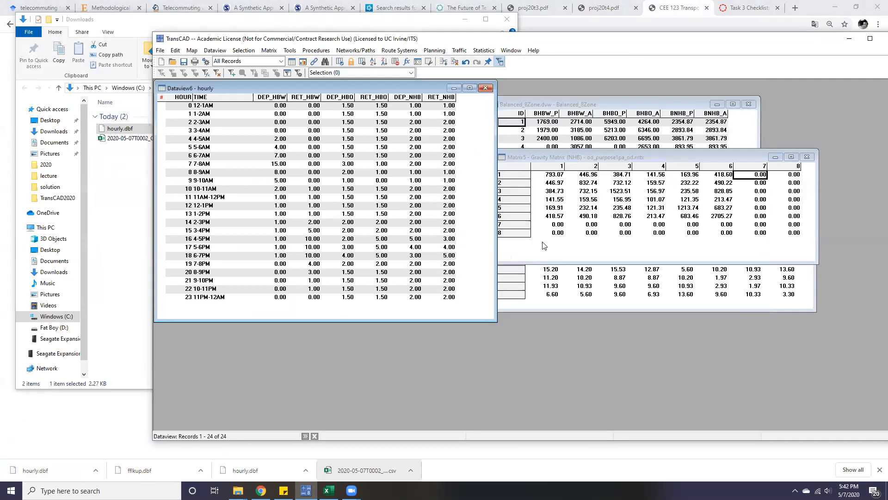
double_click(652, 41)
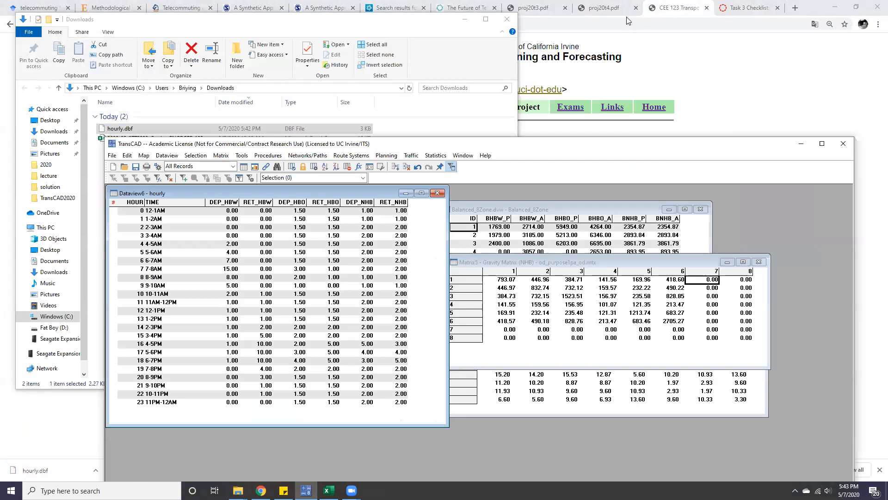
Place the TransCAD hourly table just below Table 6a of proj20t4.pdf so both are readable together.
left_click(602, 8)
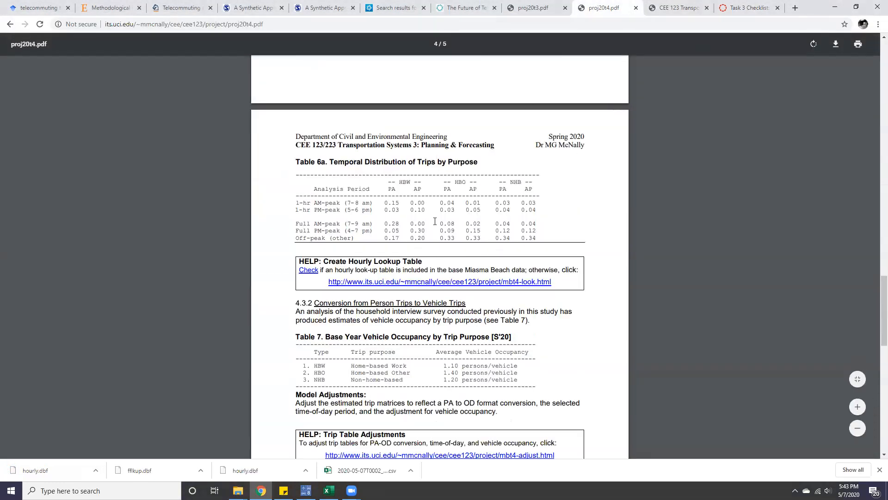
left_click(306, 490)
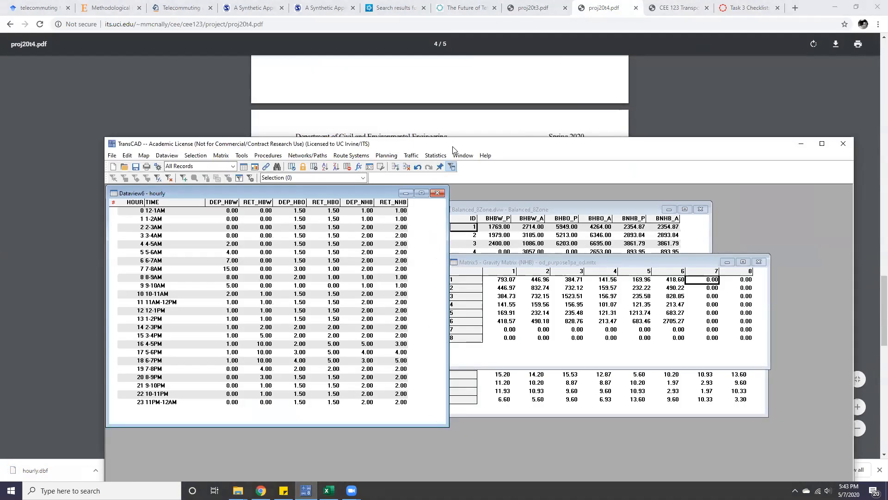
left_click_drag(454, 149, 591, 270)
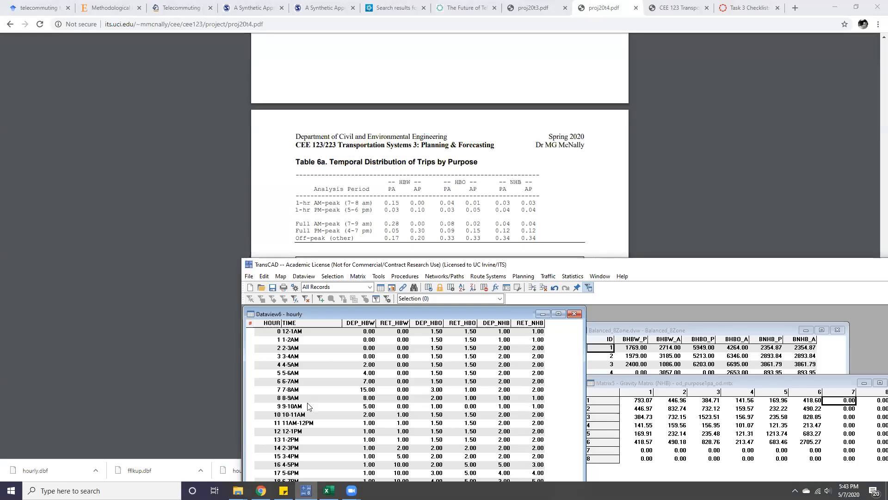
Compare the departure and return percentages in the hourly table's 7-8AM row with the 1-hr AM-peak factors in Table 6a.
left_click(289, 385)
left_click(307, 389)
left_click(367, 391)
left_click(403, 391)
left_click(433, 391)
left_click(465, 391)
left_click(495, 391)
left_click(541, 390)
left_click(368, 391)
left_click(399, 391)
In the 7-8AM row of the hourly table, set DEP_HBO to 4, DEP_NHB to 3 and RET_NHB to 3.
left_click(437, 390)
type("4")
left_click(467, 390)
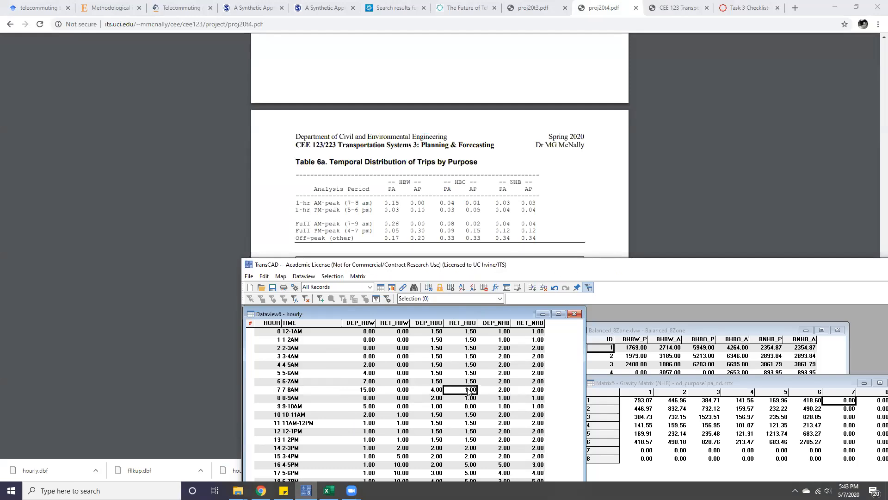
left_click(508, 392)
type("3")
left_click(533, 391)
type("3")
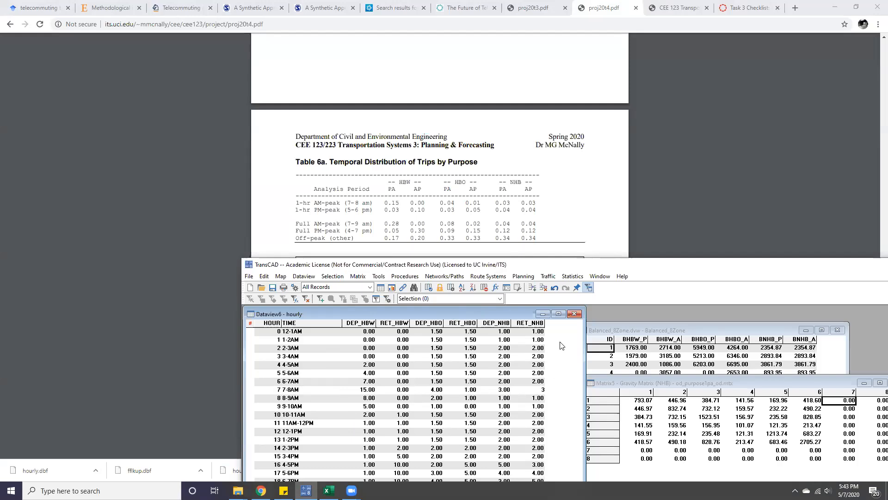
Save the edited hourly table as the dataview file hourly in the TransCAD2020 folder.
left_click_drag(550, 264, 462, 67)
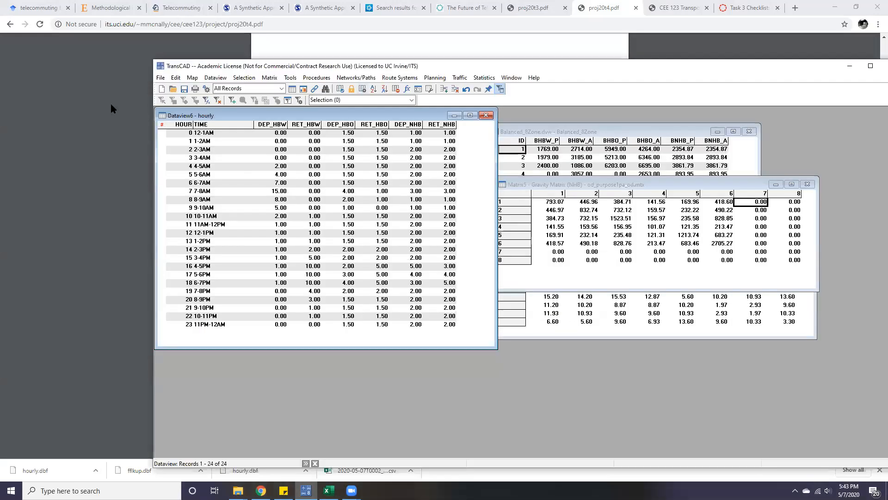
left_click(184, 89)
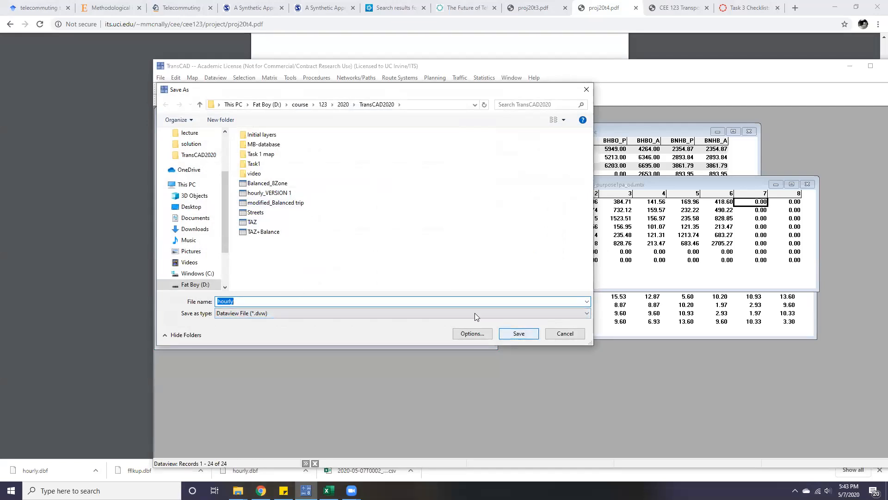
left_click(509, 334)
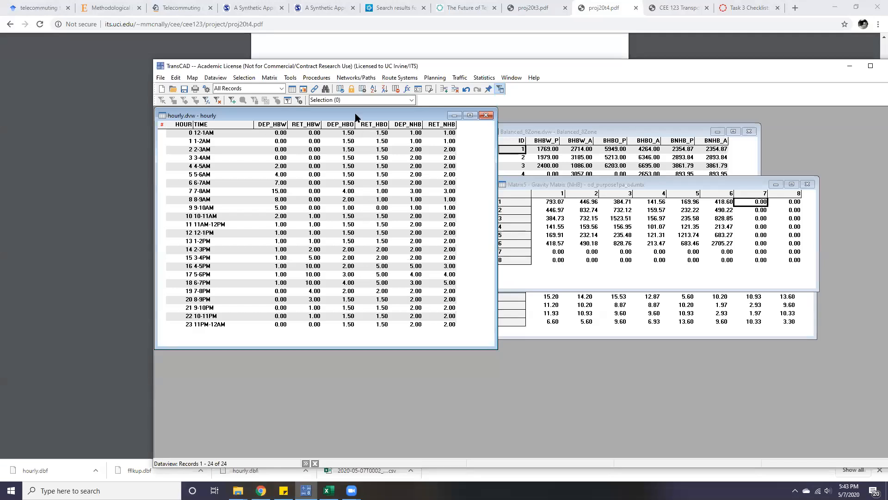
Move the hourly table window clear of the map and bring the whole program window into view.
left_click_drag(356, 117, 730, 205)
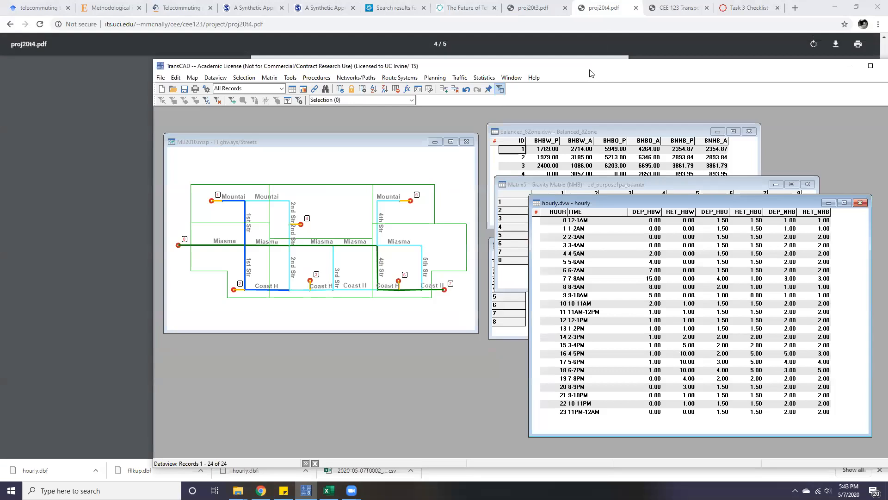
left_click_drag(589, 71, 469, 60)
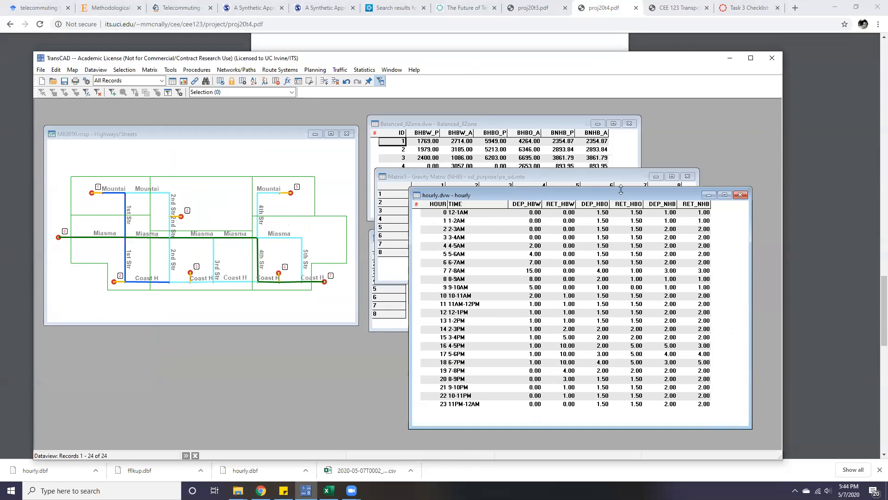
left_click_drag(619, 196, 619, 199)
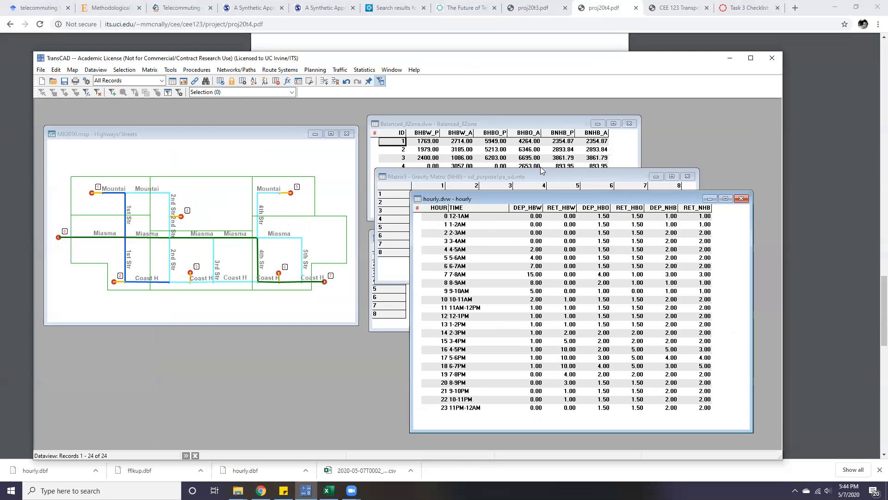
View the NHB gravity matrix and the shortest path matrix, and return to the hourly table.
left_click(540, 183)
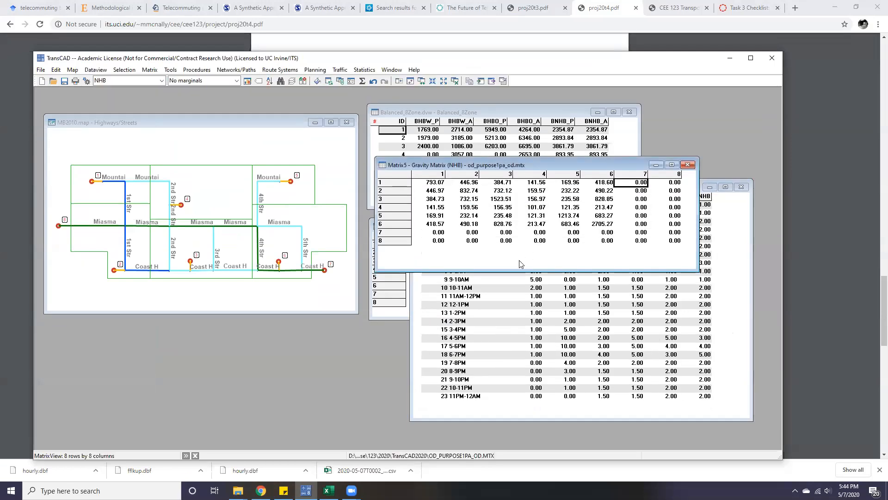
left_click(403, 313)
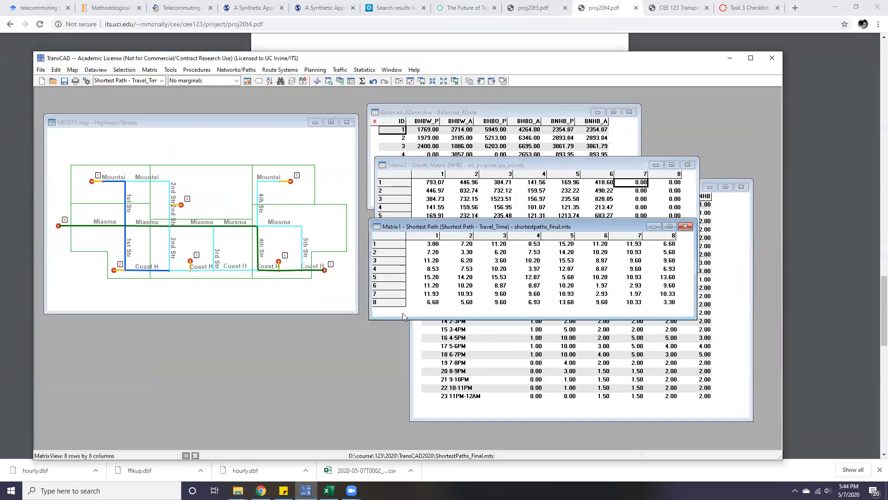
left_click(521, 377)
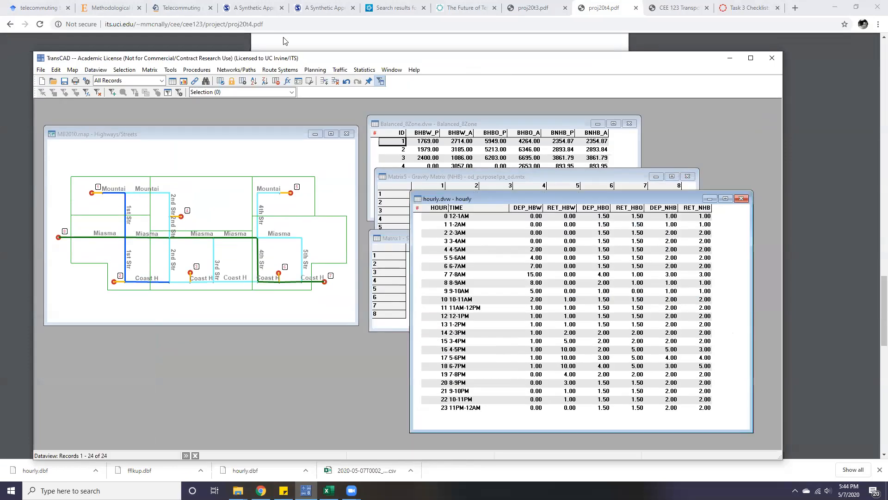
left_click(379, 29)
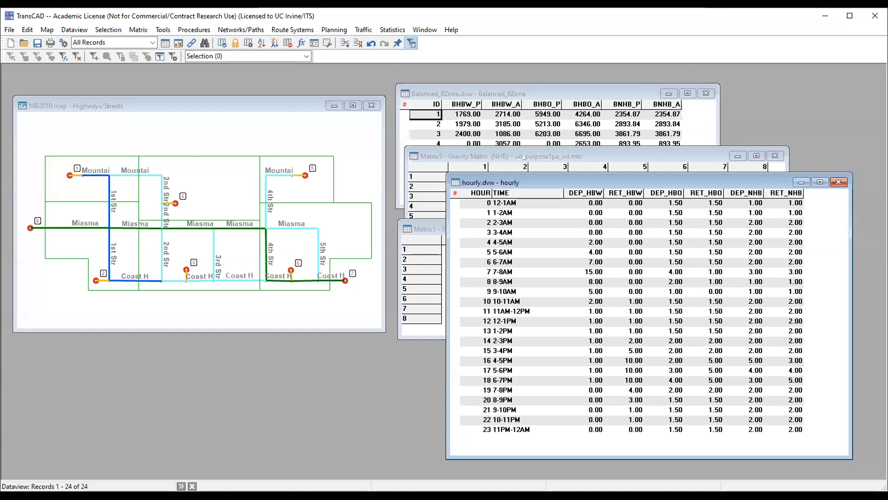
left_click(340, 63)
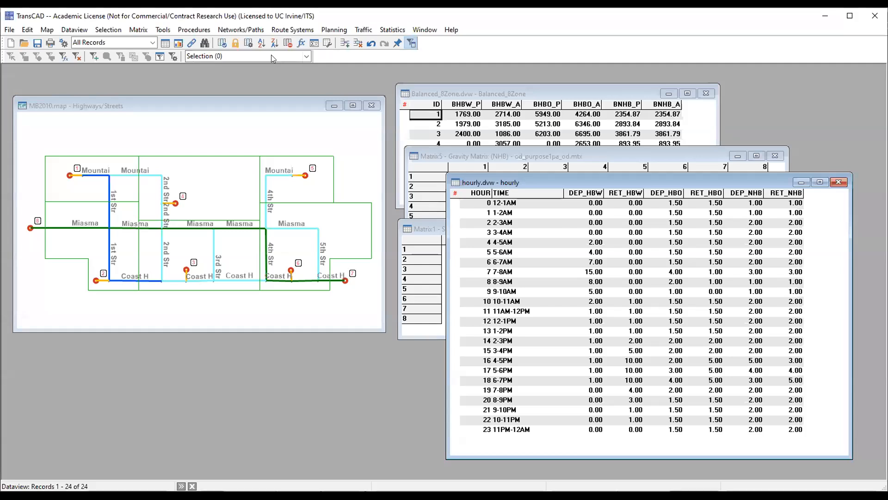
Start the P-A to O-D matrix conversion and set the report hours from 7 to 8.
left_click(336, 30)
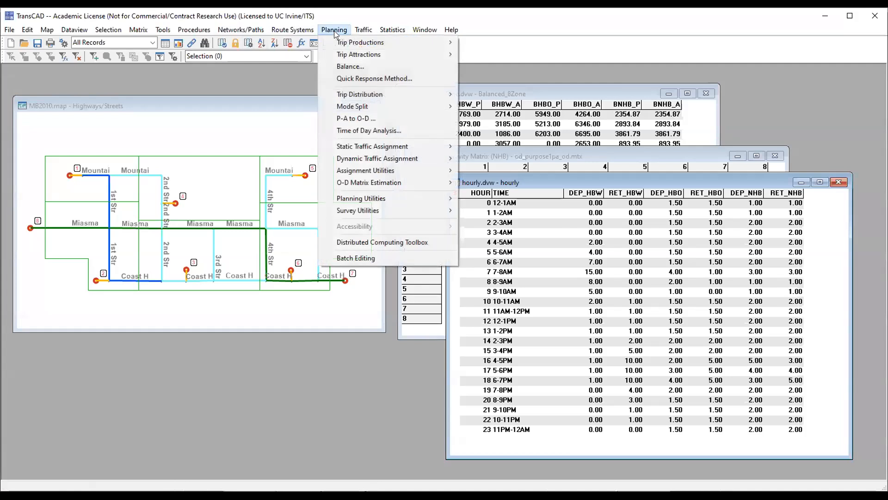
left_click(338, 119)
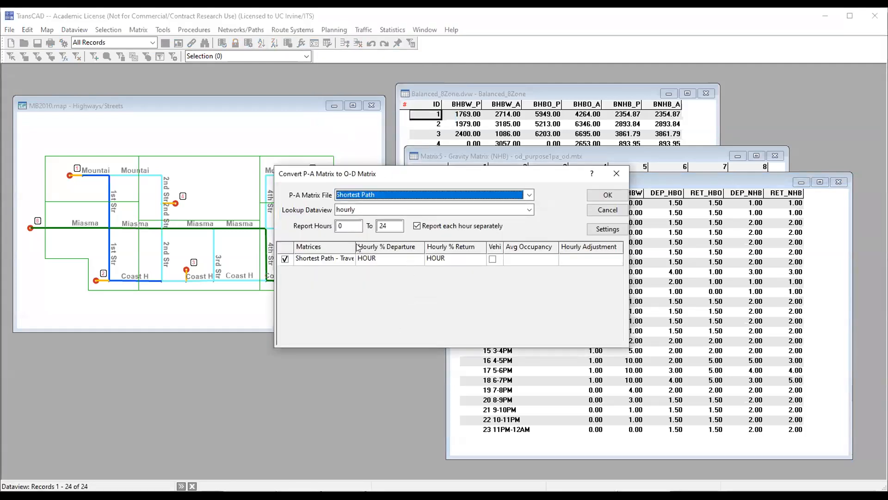
double_click(344, 226)
type("7")
double_click(389, 226)
type("8")
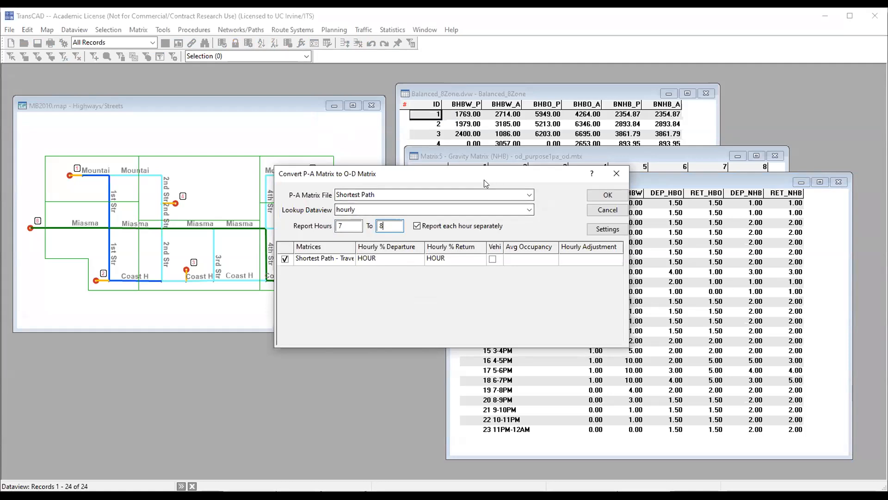
Choose Gravity Matrix as the P-A matrix file and include the HBW, HBO and NHB matrices in the conversion.
left_click_drag(484, 179, 573, 335)
left_click(411, 418)
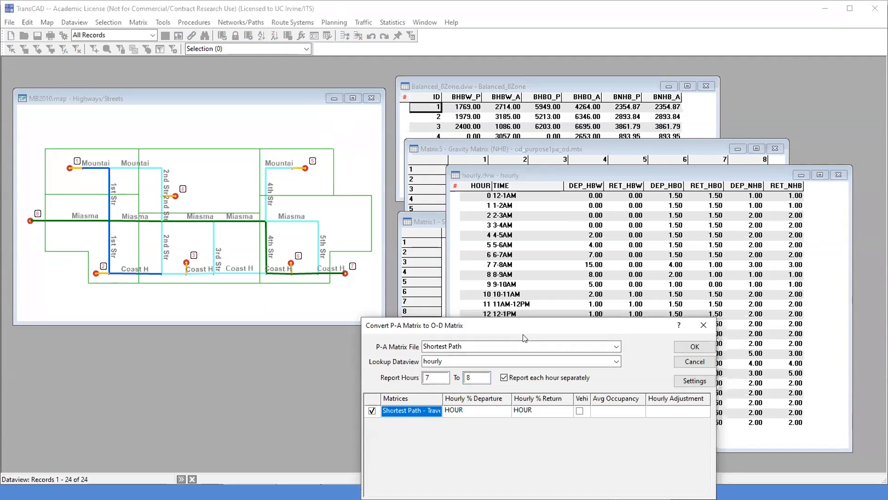
left_click_drag(518, 328, 360, 160)
left_click(305, 179)
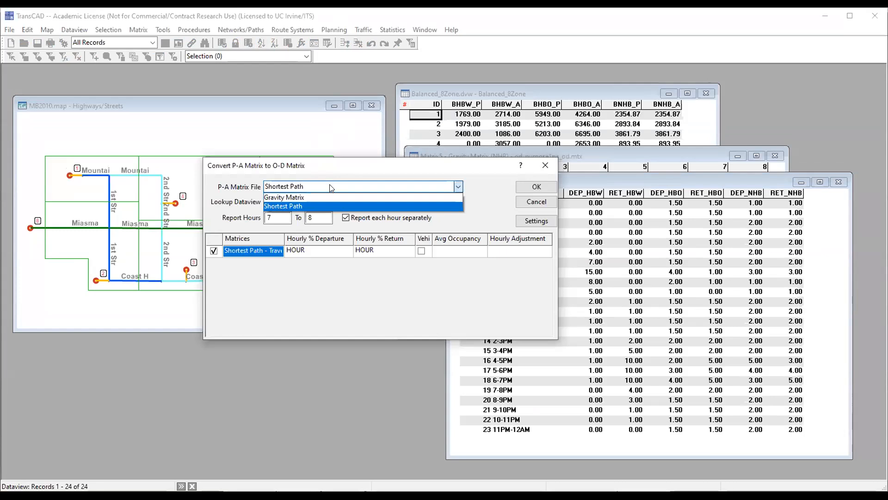
left_click(291, 197)
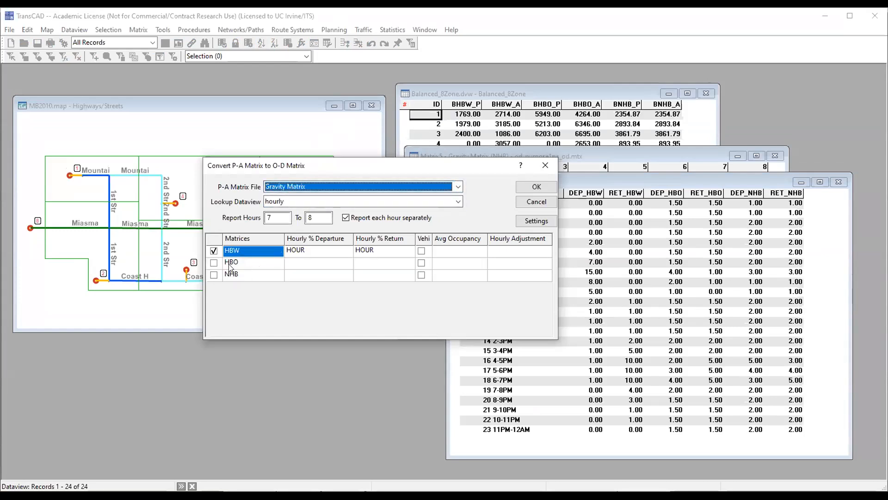
left_click(214, 263)
left_click(214, 274)
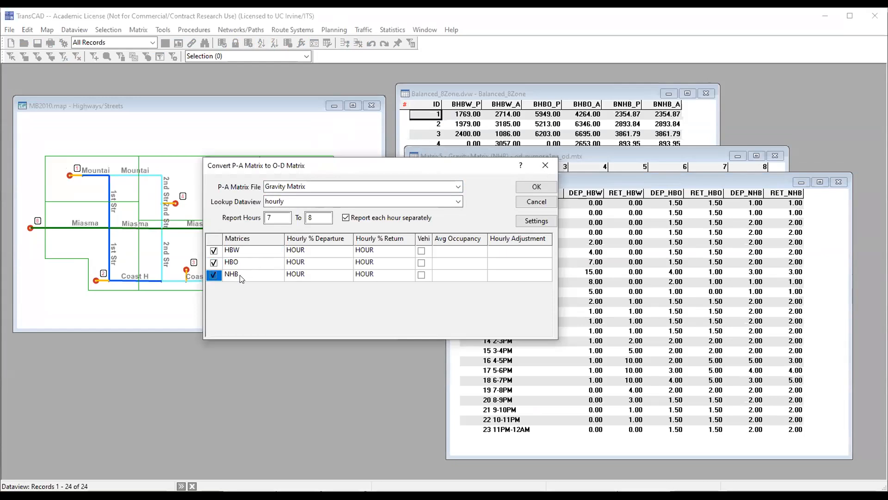
Enable vehicle trip conversion for the HBW, HBO and NHB matrices, keeping the conversion dialog in view.
left_click(422, 251)
left_click(420, 263)
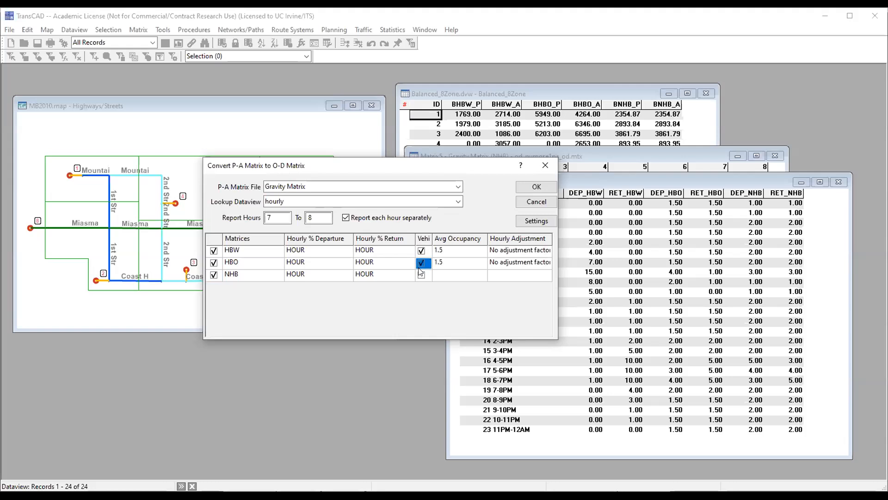
left_click(421, 276)
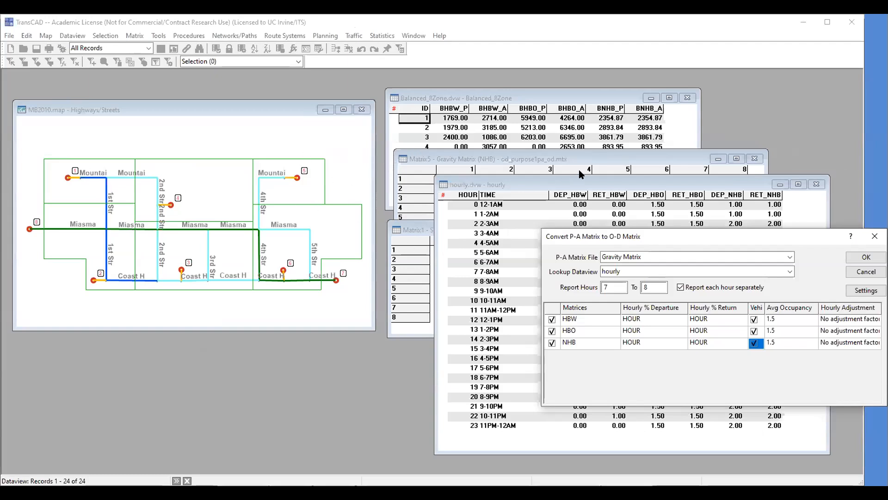
left_click_drag(676, 234, 510, 183)
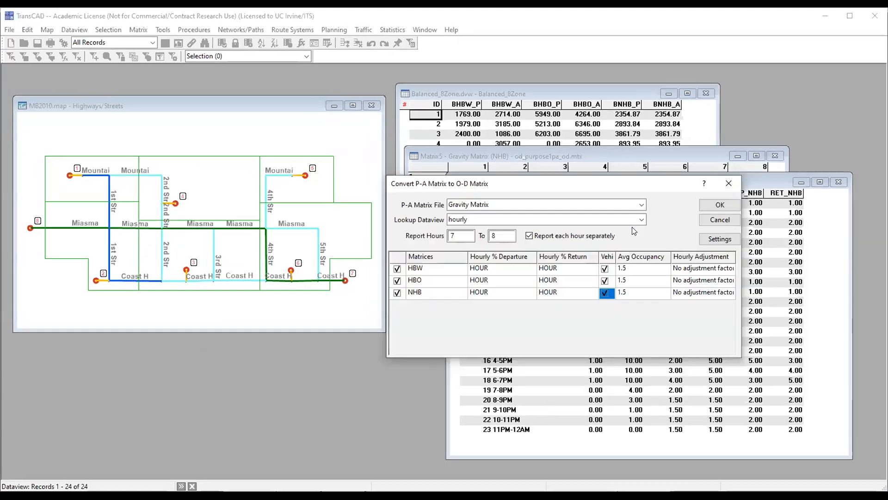
left_click(574, 130)
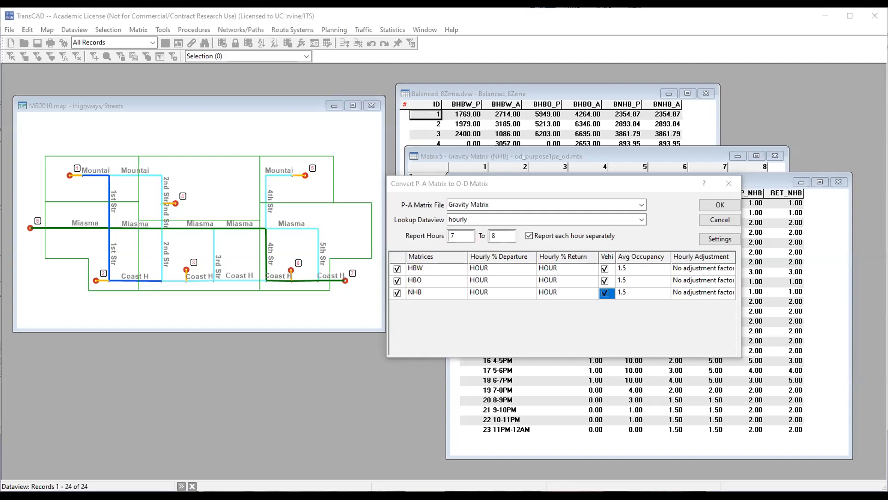
Set the average vehicle occupancy to 1.1 for HBW, 1.4 for HBO and 1.2 for NHB.
left_click(653, 270)
type("1.1")
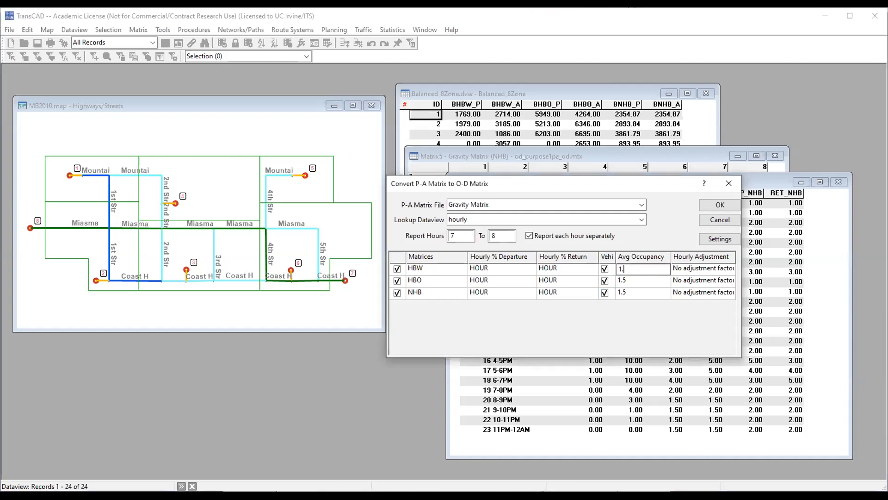
left_click(657, 279)
type("1.4")
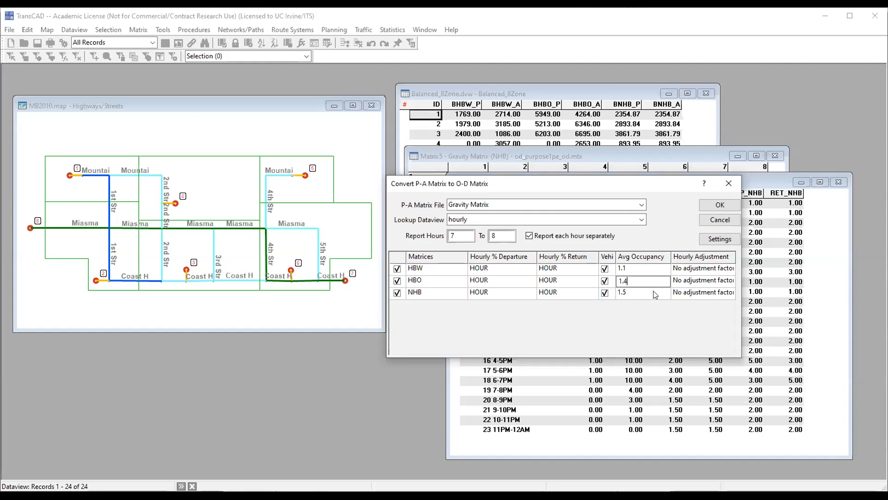
left_click(657, 292)
type("1.2")
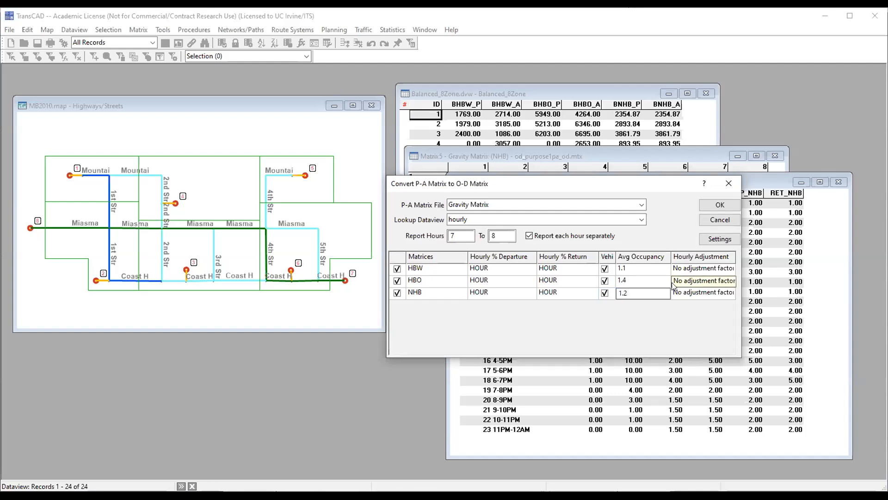
Run the conversion with the output matrix's short file name set to AM_1hourPeak and the file prefix OD_PURPOSE1.
left_click(719, 205)
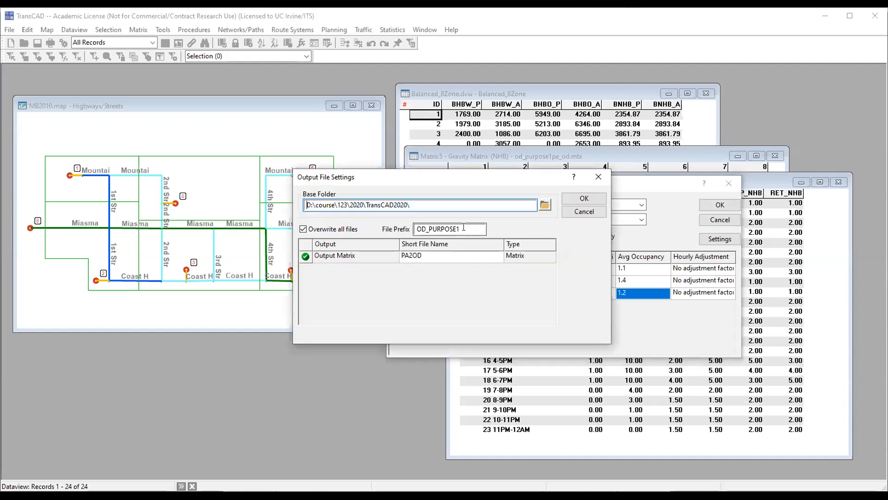
left_click(421, 256)
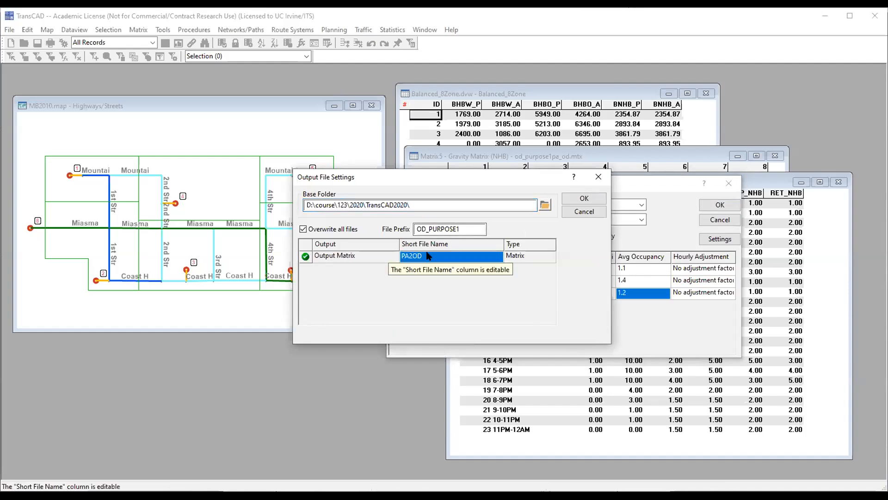
type("AM_1hour")
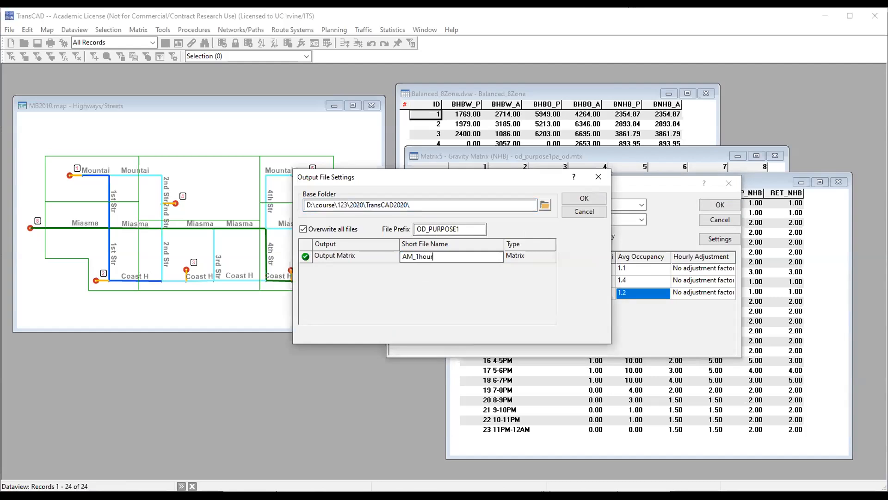
type("Peak")
left_click(463, 228)
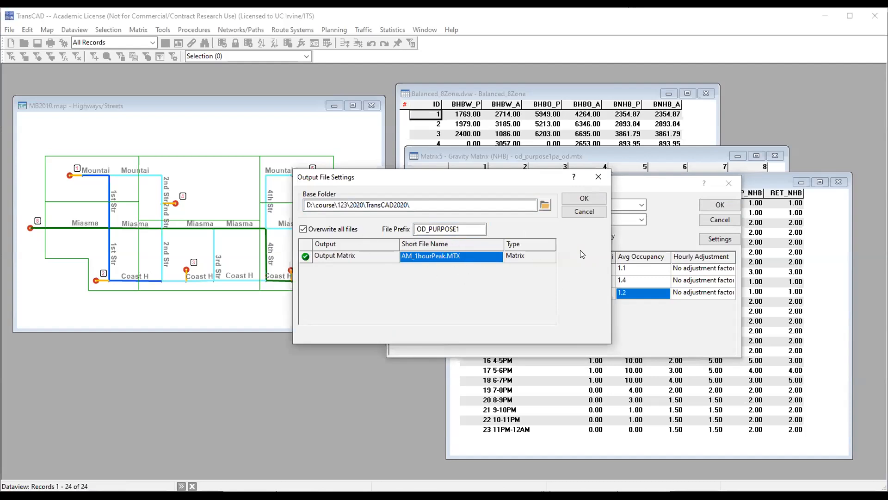
left_click(583, 199)
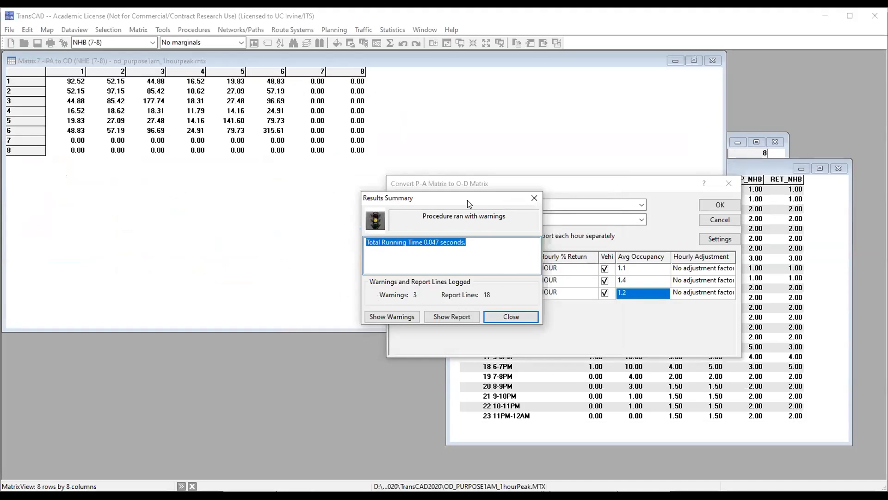
Move the results summary clear of the conversion settings and dismiss it.
left_click_drag(469, 203, 305, 191)
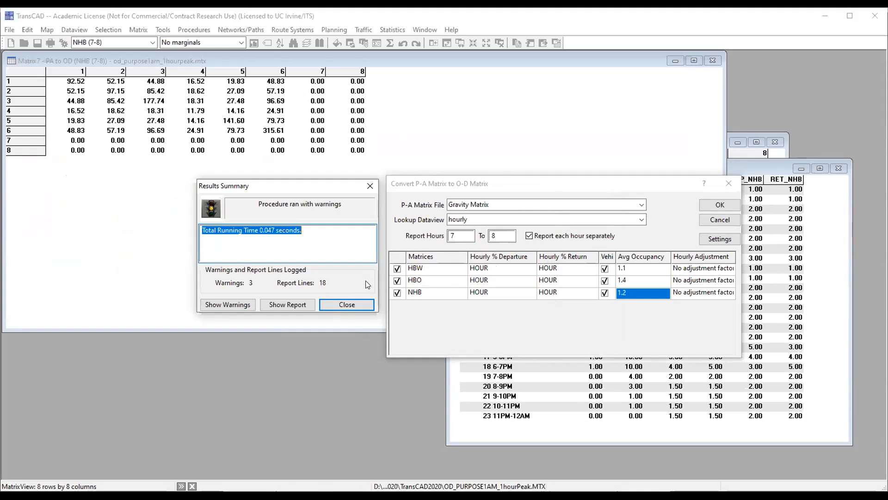
left_click_drag(304, 190, 379, 190)
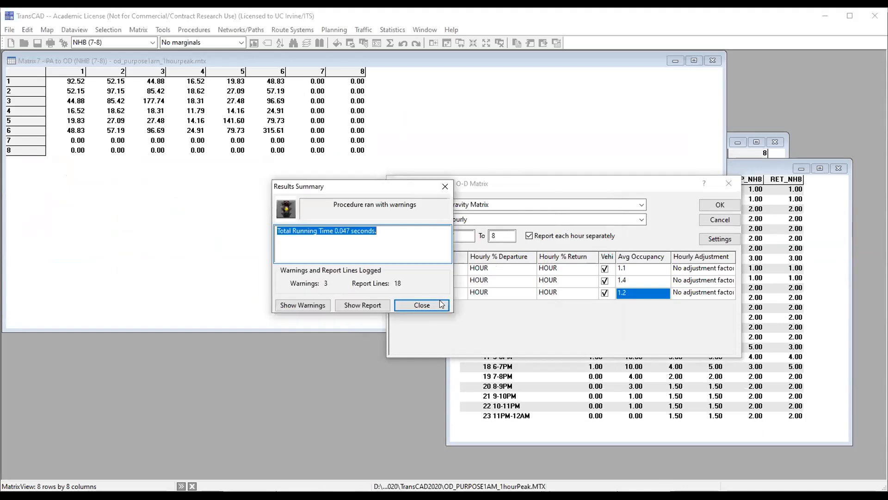
left_click(441, 303)
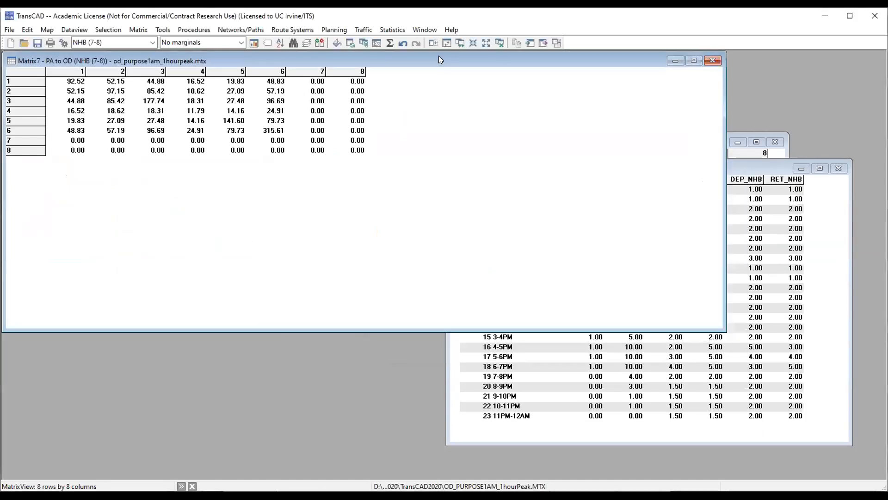
Review the 7-8 HBW, HBO and NHB matrices in turn in the PA to OD output.
left_click(126, 42)
left_click(117, 54)
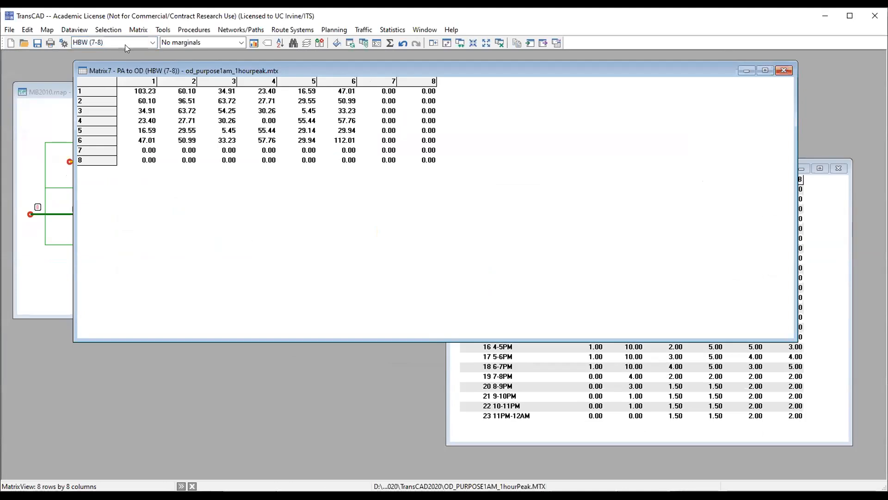
left_click(125, 43)
left_click(118, 58)
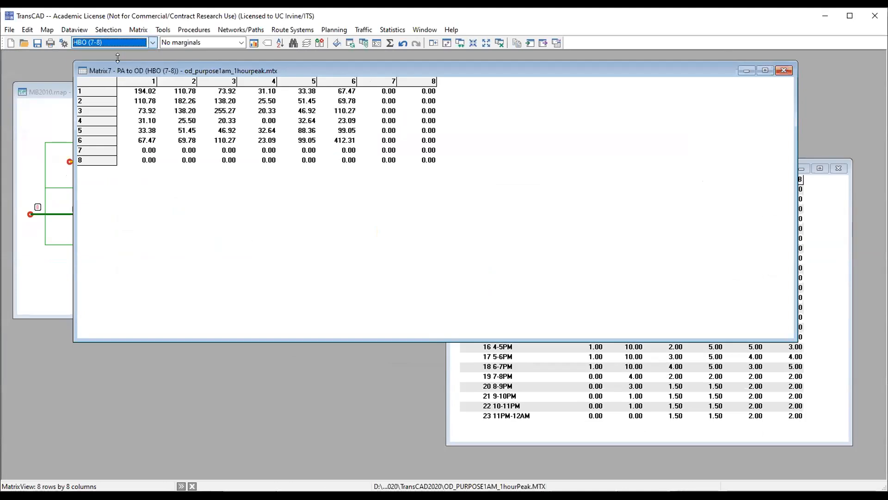
left_click(126, 43)
left_click(110, 70)
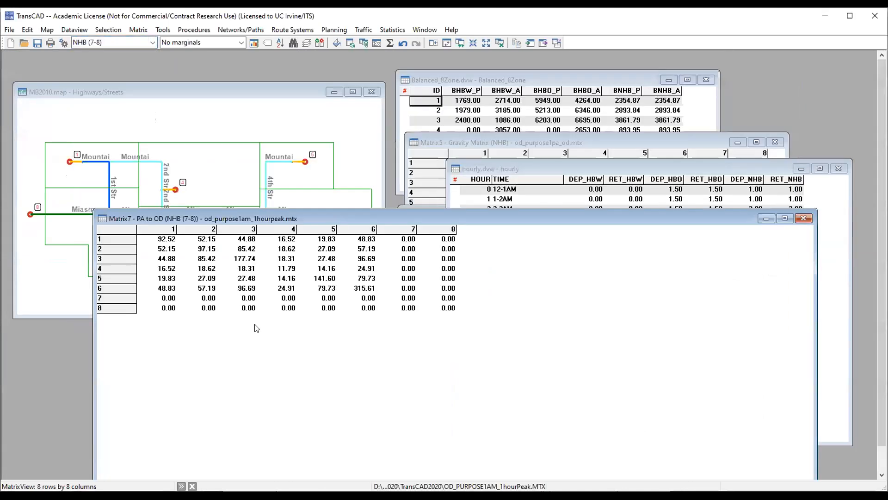
Arrange the Gravity Matrix window above the PA to OD matrix window so their NHB tables can be compared.
left_click_drag(195, 65, 215, 213)
left_click_drag(364, 205, 491, 214)
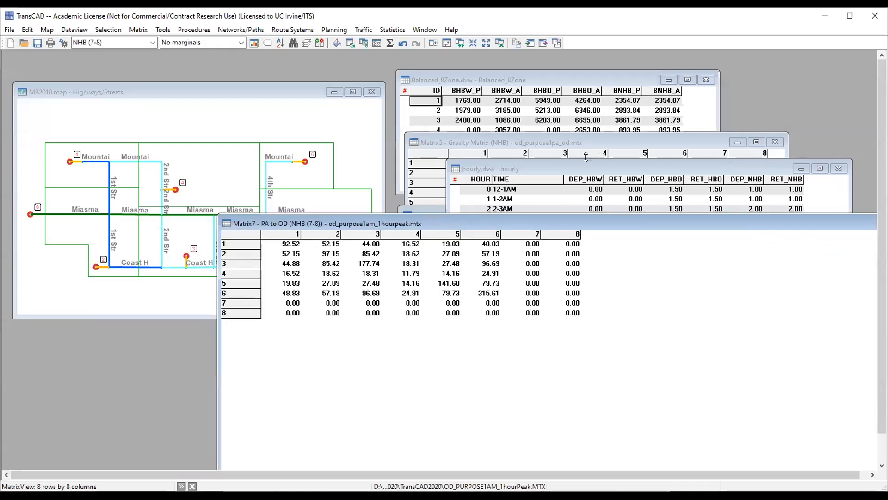
left_click(591, 146)
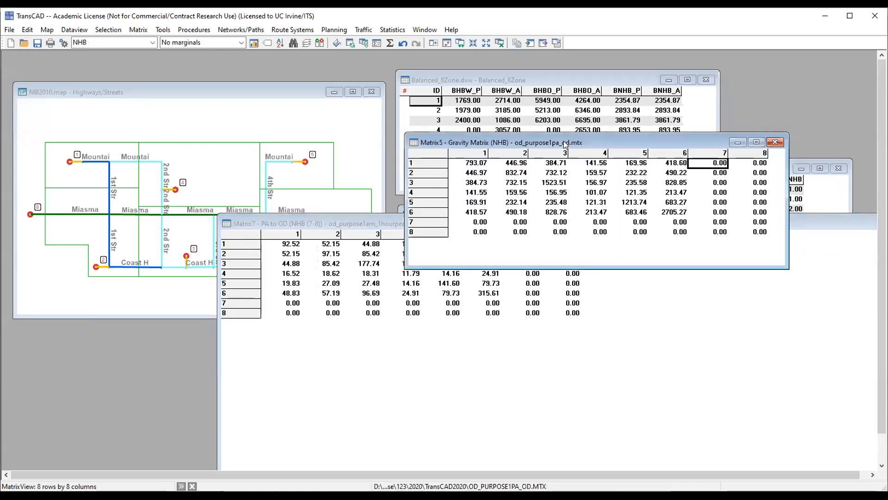
left_click_drag(562, 140, 384, 73)
left_click_drag(491, 145, 276, 93)
left_click(331, 134)
key("ctrl+Tab")
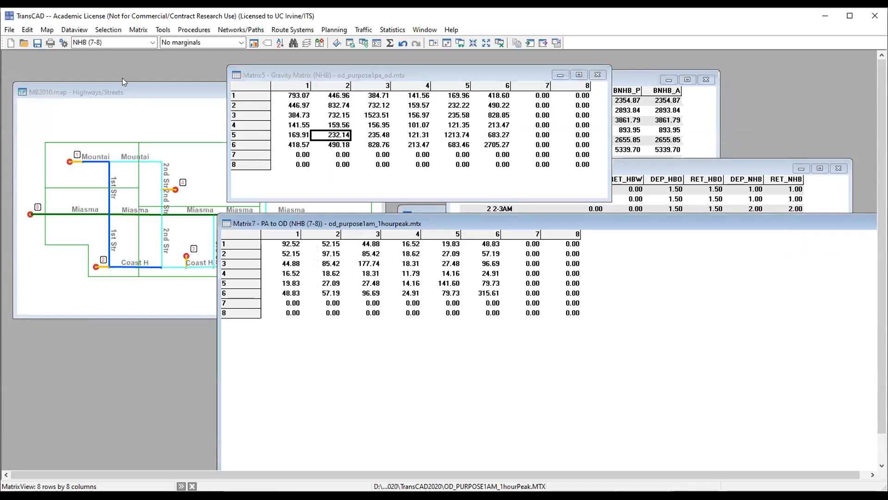
Examine the 7-8 NHB vehicle trips between zones 1 to 6 in the PA to OD matrix.
left_click_drag(292, 244, 481, 293)
left_click(481, 293)
left_click_drag(287, 247, 488, 296)
left_click(504, 303)
left_click_drag(285, 247, 486, 296)
Clear the cell range selection, then move the PA to OD matrix window and shrink it around its eight-zone table.
left_click(549, 314)
left_click_drag(535, 219, 423, 137)
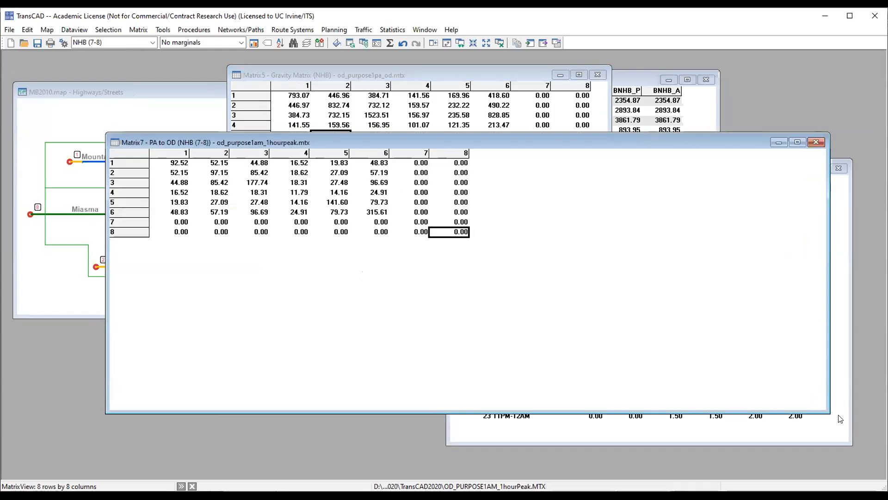
left_click_drag(824, 407, 552, 301)
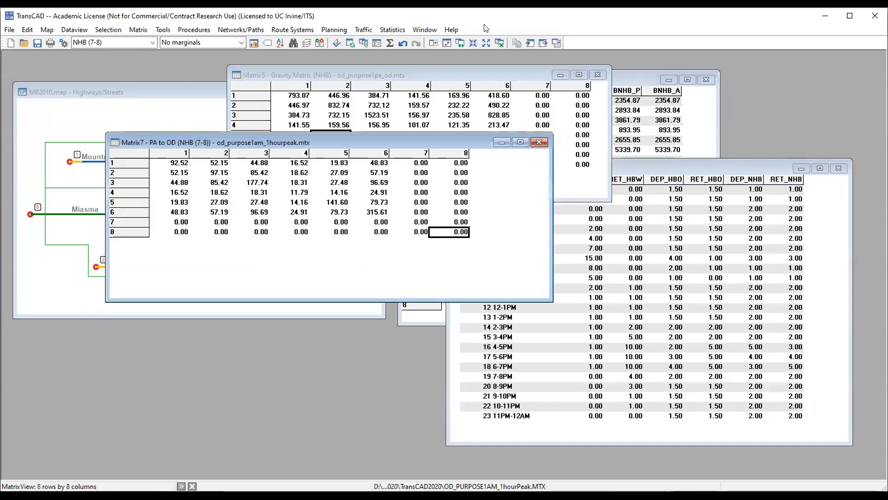